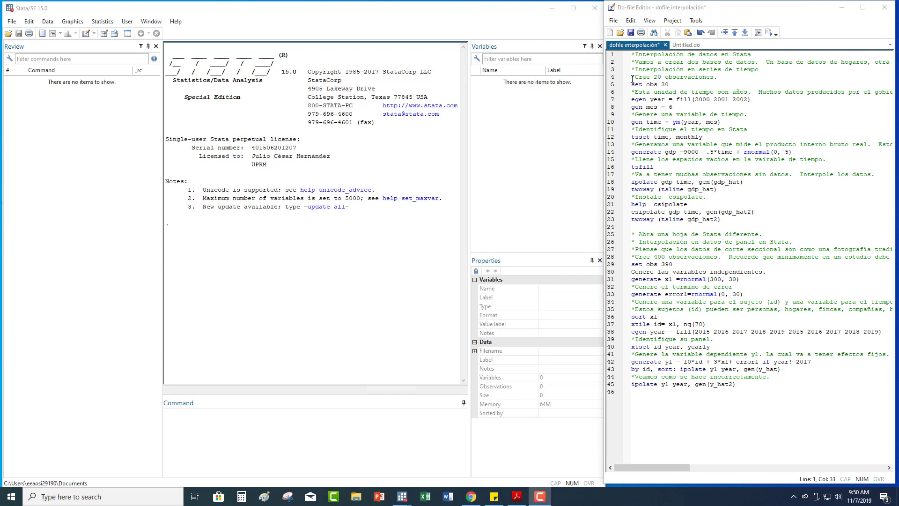
# Run do-file lines 1 to 8 to set 20 observations, fill year from 2000 and generate mes = 6, and inspect the created data.
pyautogui.moveTo(632, 79); pyautogui.dragTo(681, 107)
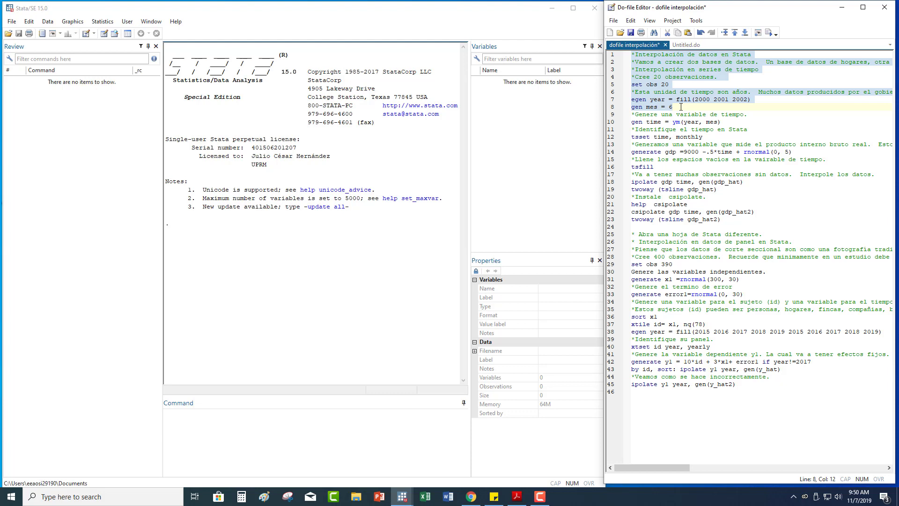
pyautogui.rightClick(648, 85)
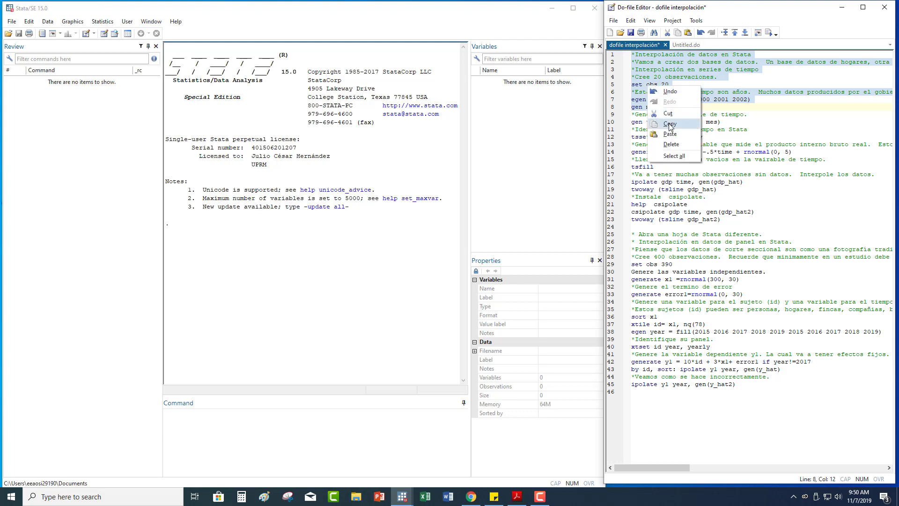
pyautogui.click(669, 124)
pyautogui.rightClick(194, 424)
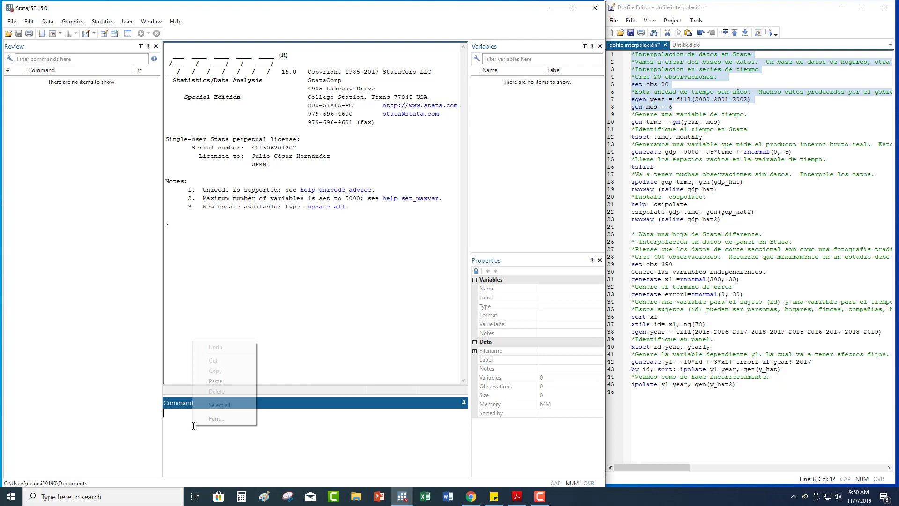
pyautogui.click(215, 381)
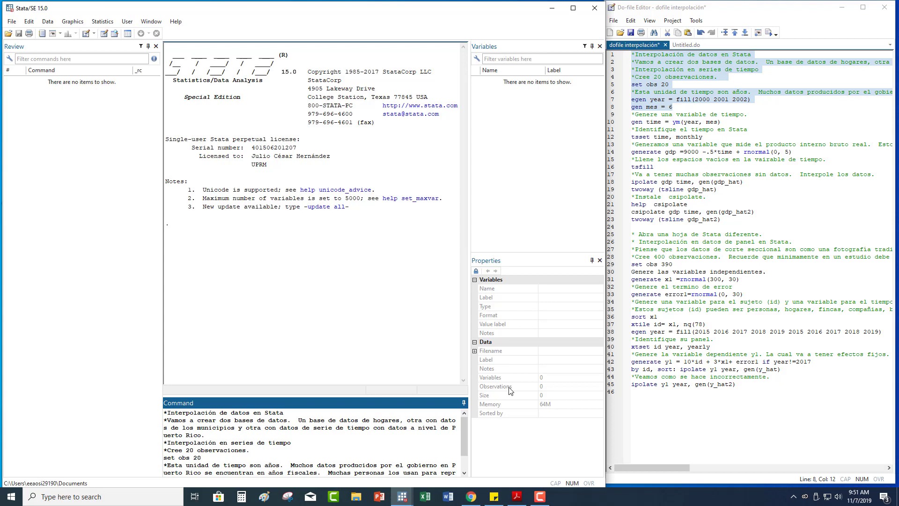
pyautogui.press('Return')
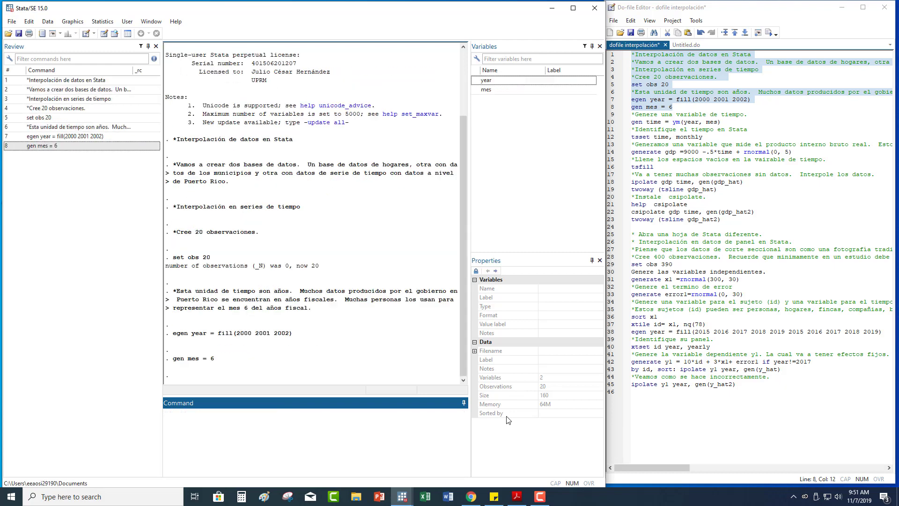
pyautogui.click(104, 34)
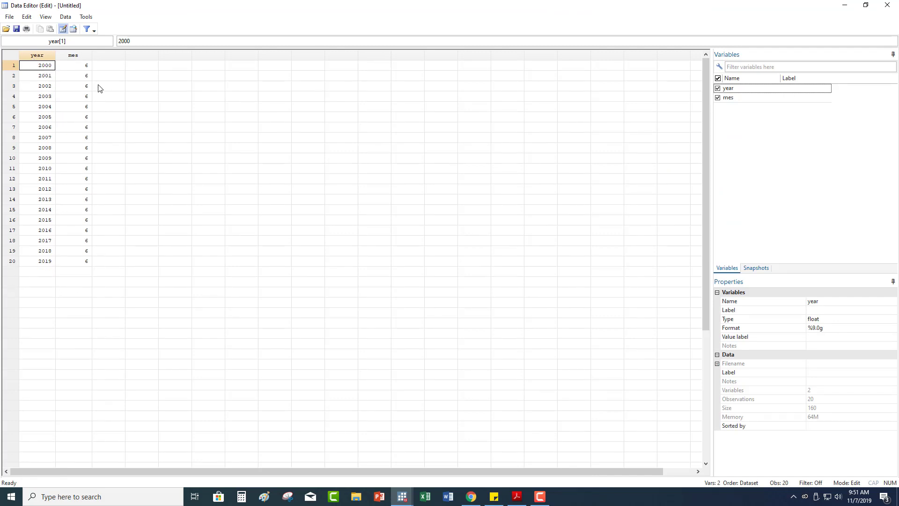
pyautogui.click(887, 6)
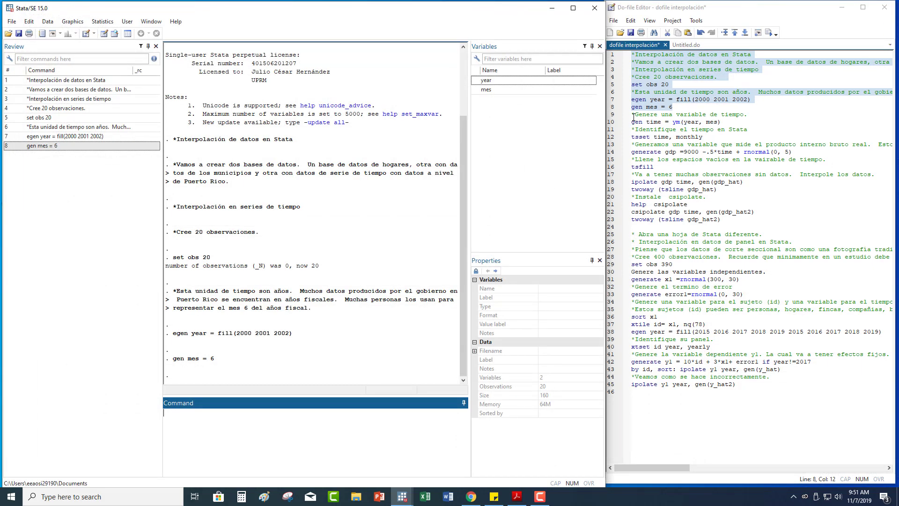
# Run the do-file lines that generate time = ym(year, mes) and declare the data as a monthly time series with tsset.
pyautogui.click(627, 115)
pyautogui.click(660, 130)
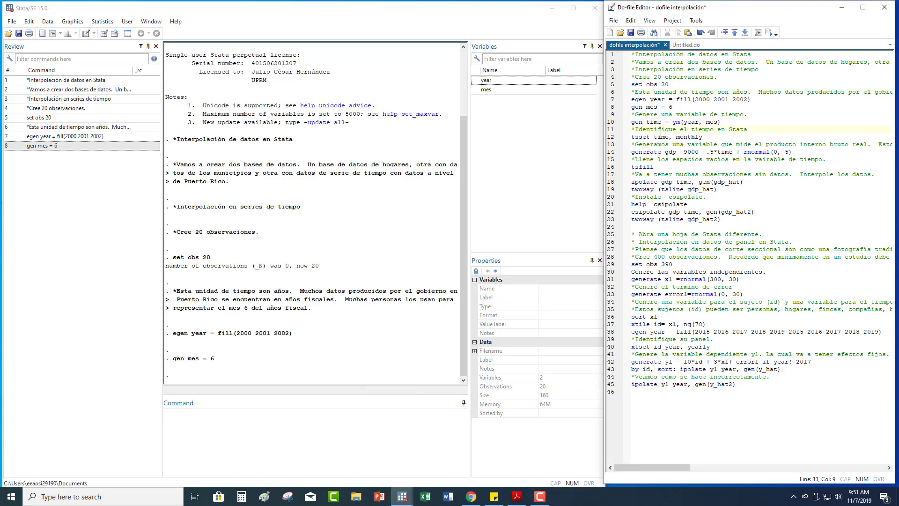
pyautogui.moveTo(630, 115); pyautogui.dragTo(726, 136)
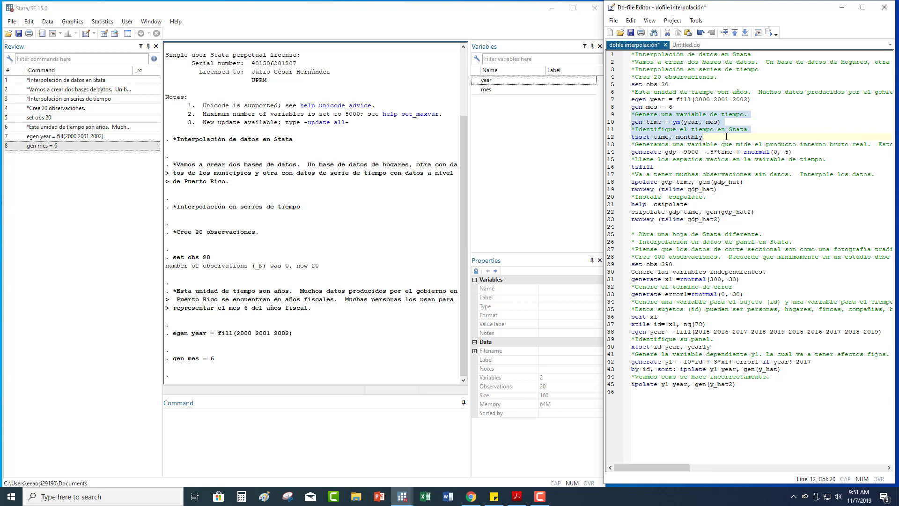
pyautogui.rightClick(709, 129)
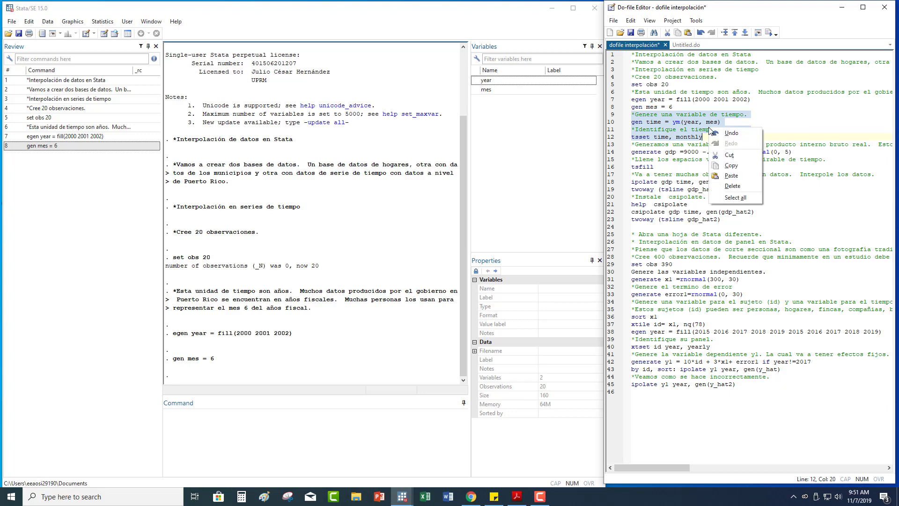
pyautogui.click(736, 166)
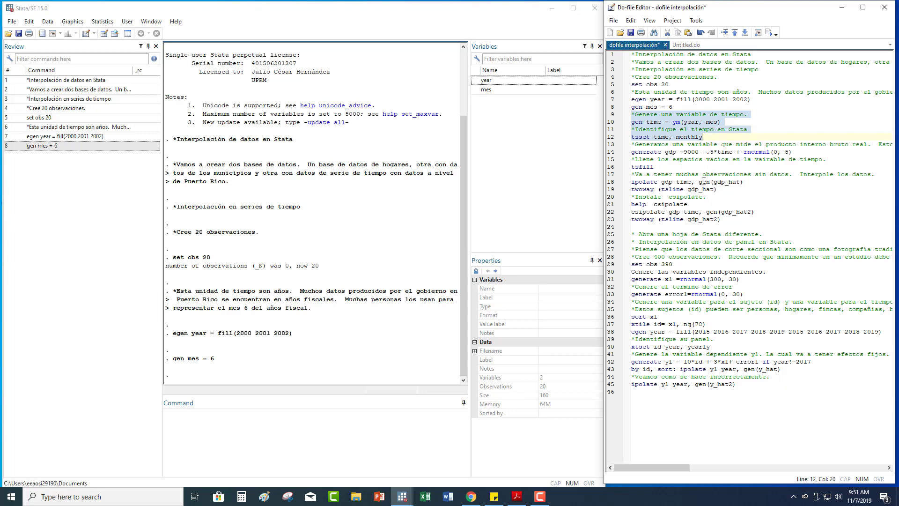
pyautogui.rightClick(250, 416)
pyautogui.click(248, 383)
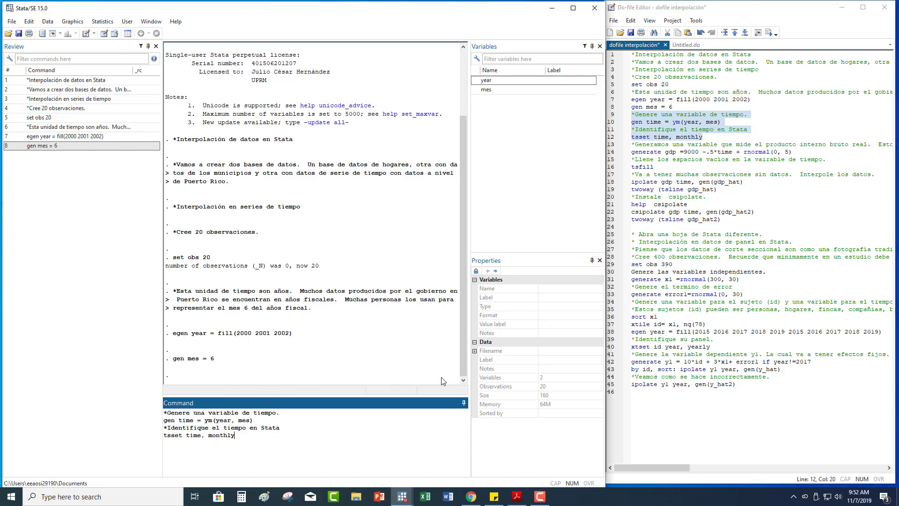
pyautogui.press('Return')
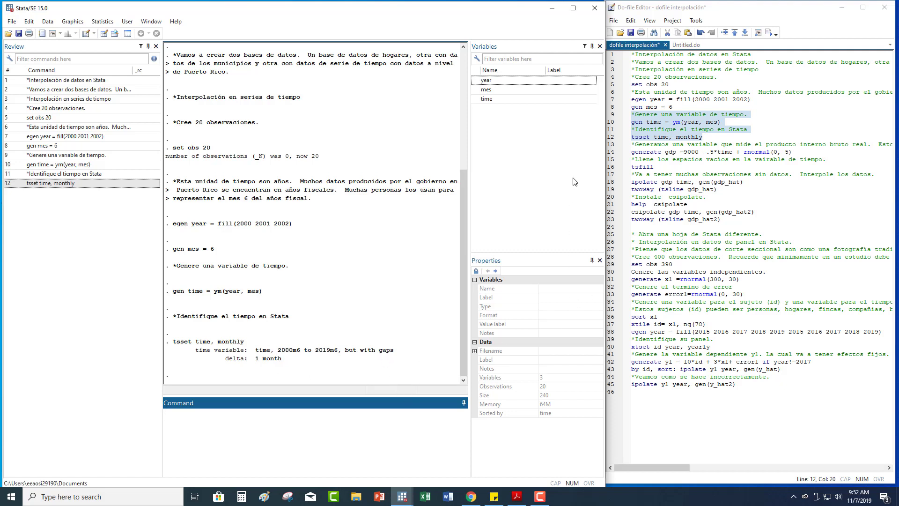
# Run the do-file's comment and command that generate gdp = 9000 - .5*time + rnormal(0, 5).
pyautogui.click(632, 146)
pyautogui.moveTo(632, 146); pyautogui.dragTo(810, 152)
pyautogui.rightClick(745, 152)
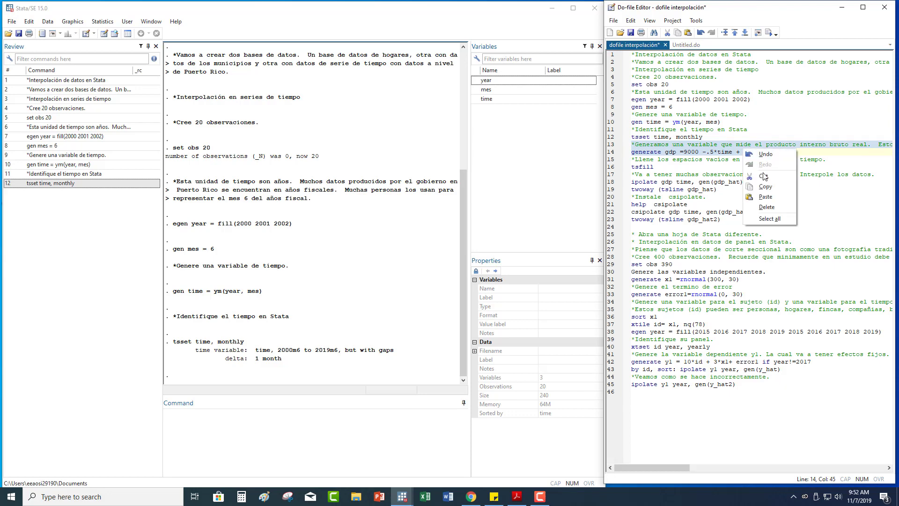
pyautogui.click(768, 192)
pyautogui.rightClick(181, 429)
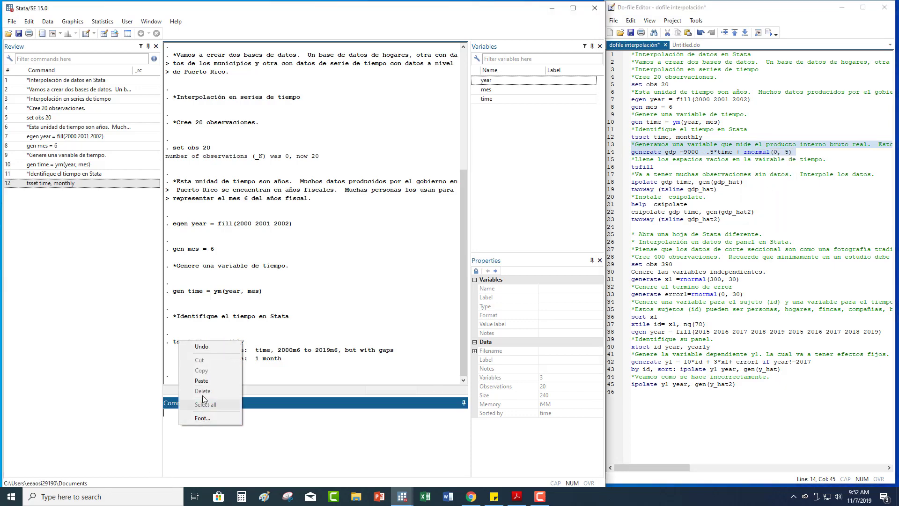
pyautogui.click(206, 384)
pyautogui.press('Return')
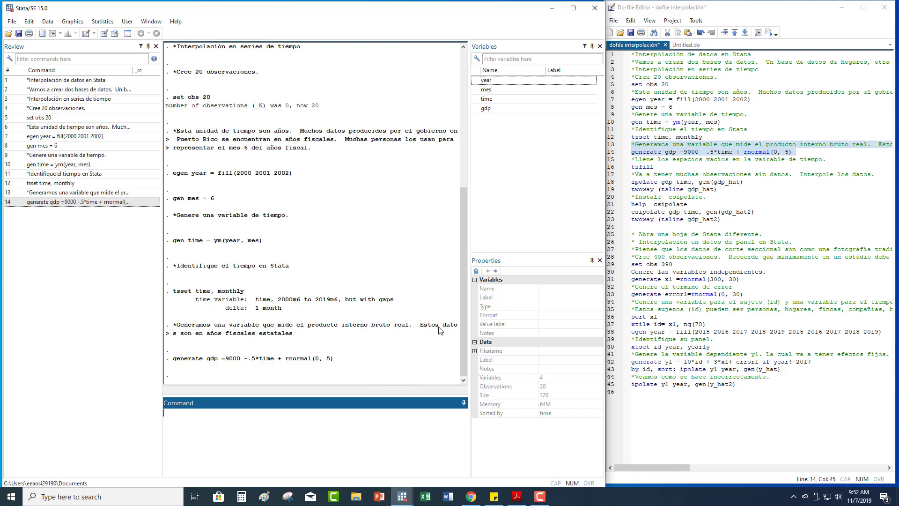
# Check the data with the new gdp variable and run the do-file's tsfill lines to fill the gaps in time.
pyautogui.moveTo(632, 159); pyautogui.dragTo(654, 167)
pyautogui.rightClick(648, 170)
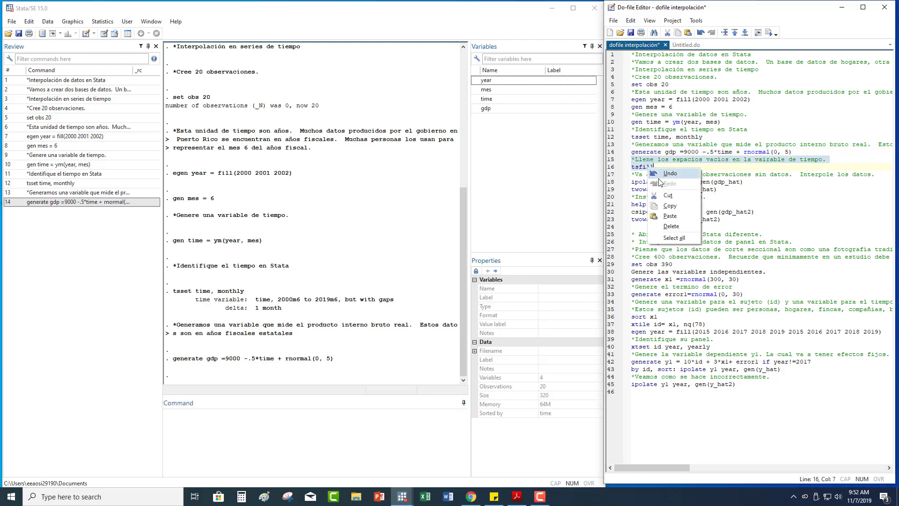
pyautogui.click(665, 206)
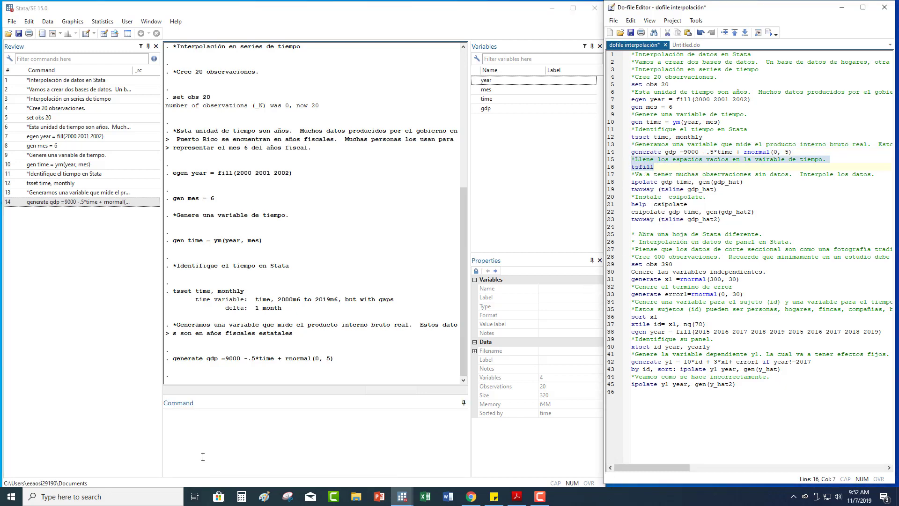
pyautogui.click(104, 34)
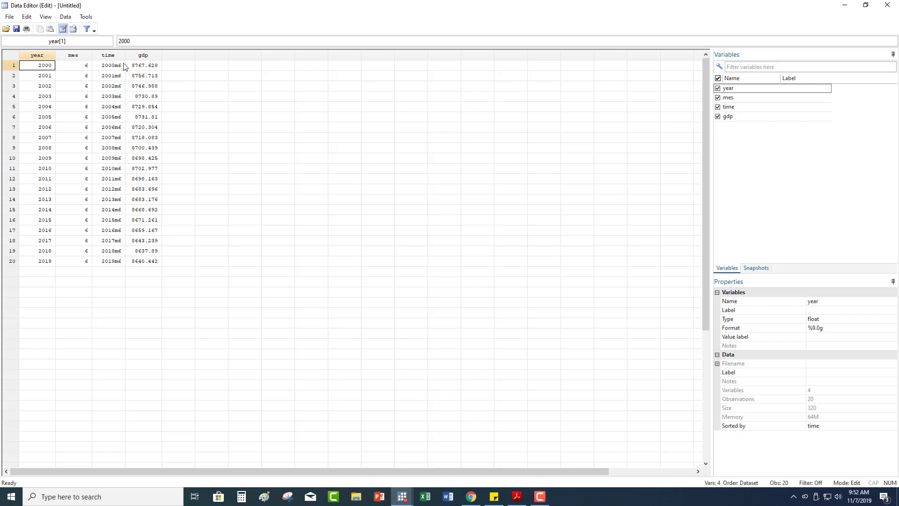
pyautogui.click(887, 5)
pyautogui.rightClick(220, 427)
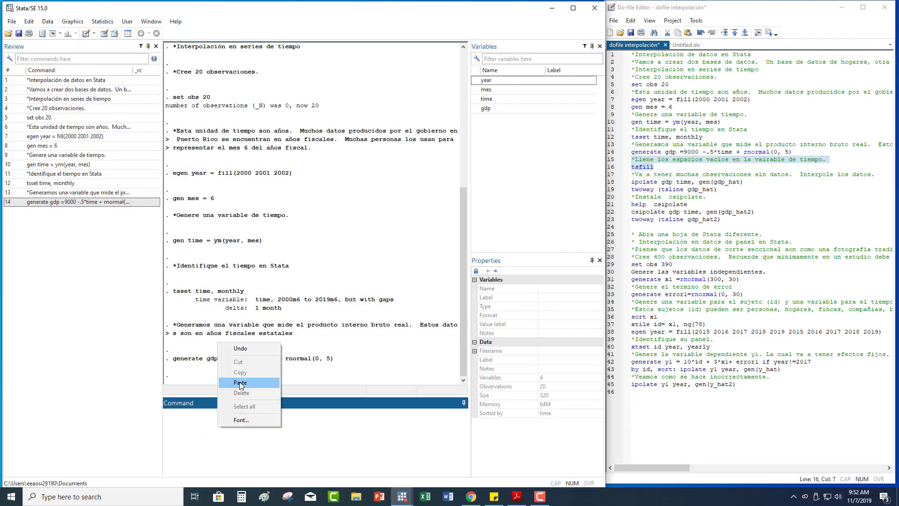
pyautogui.click(234, 386)
pyautogui.press('Return')
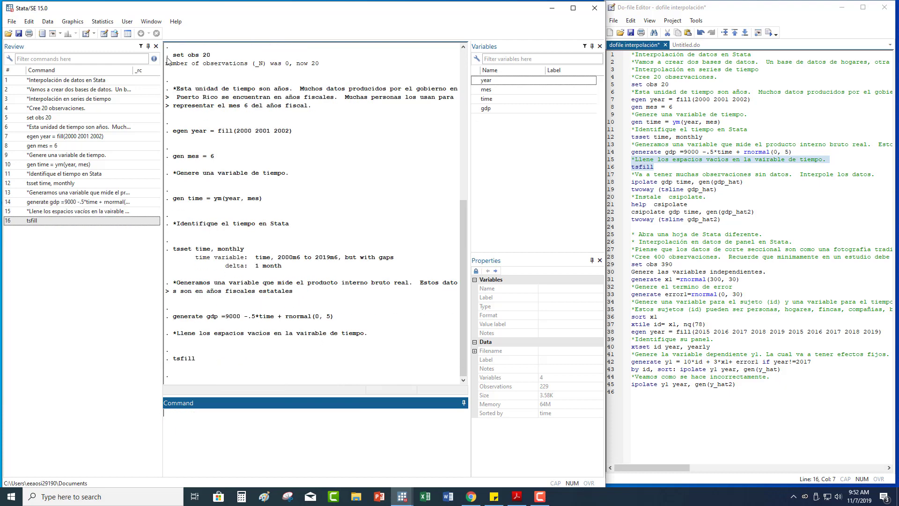
# Examine the missing gdp values between June 2000 and June 2001 in the expanded monthly data.
pyautogui.click(103, 34)
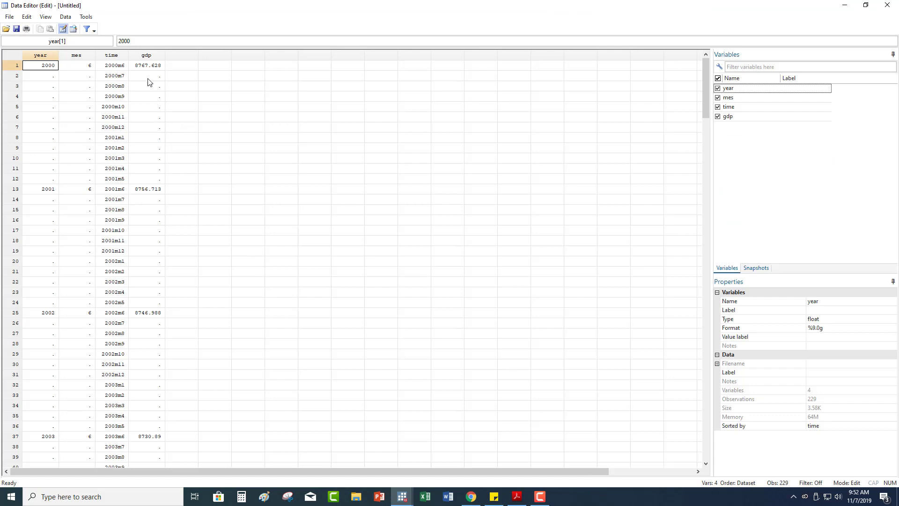
pyautogui.moveTo(149, 75); pyautogui.dragTo(150, 181)
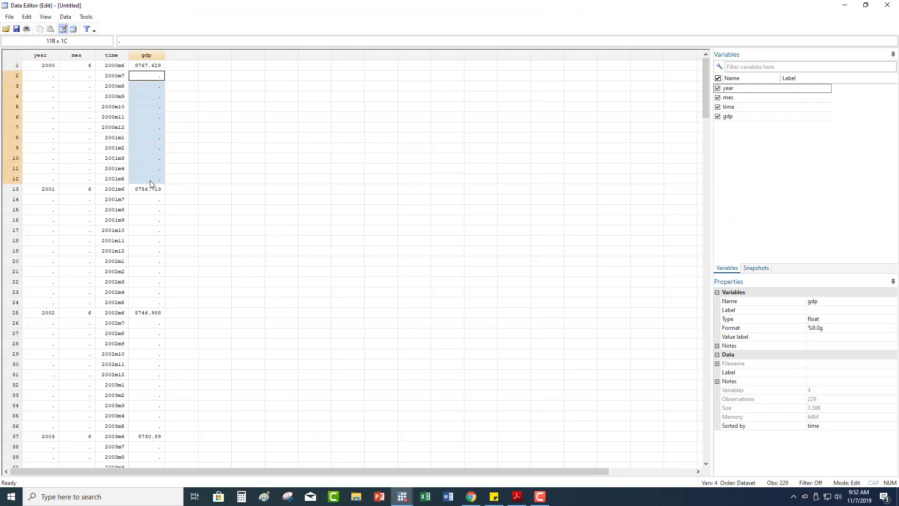
pyautogui.click(889, 8)
pyautogui.click(889, 6)
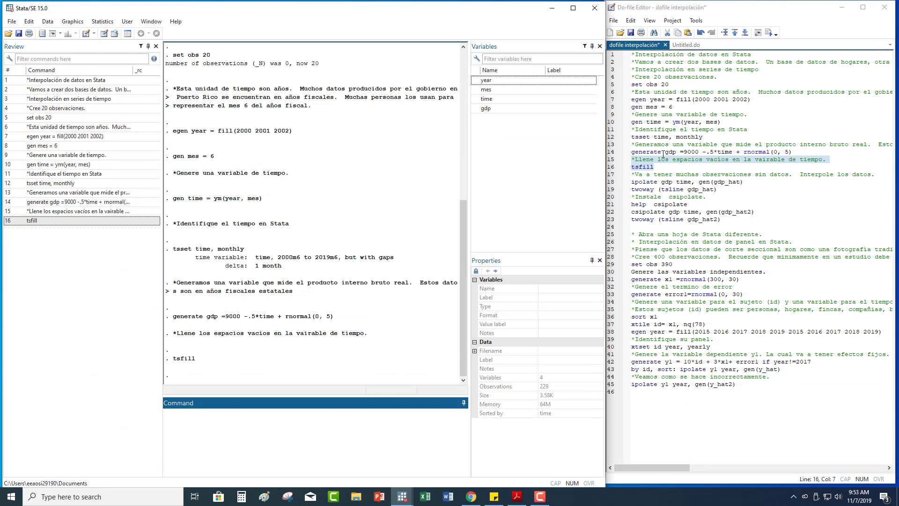
# Run the do-file lines that interpolate gdp over time into gdp_hat with ipolate and plot gdp_hat with twoway tsline.
pyautogui.moveTo(631, 174); pyautogui.dragTo(719, 190)
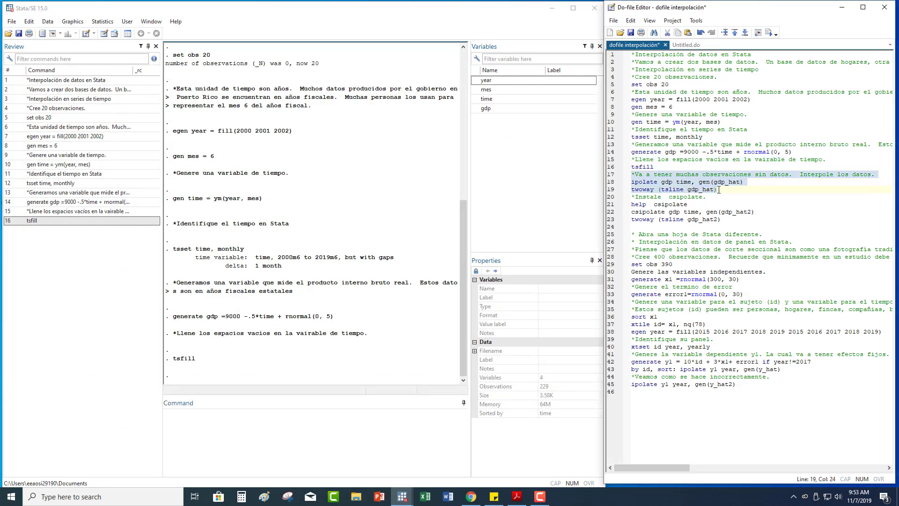
pyautogui.rightClick(698, 182)
pyautogui.click(716, 215)
pyautogui.click(171, 464)
pyautogui.rightClick(182, 340)
pyautogui.click(209, 380)
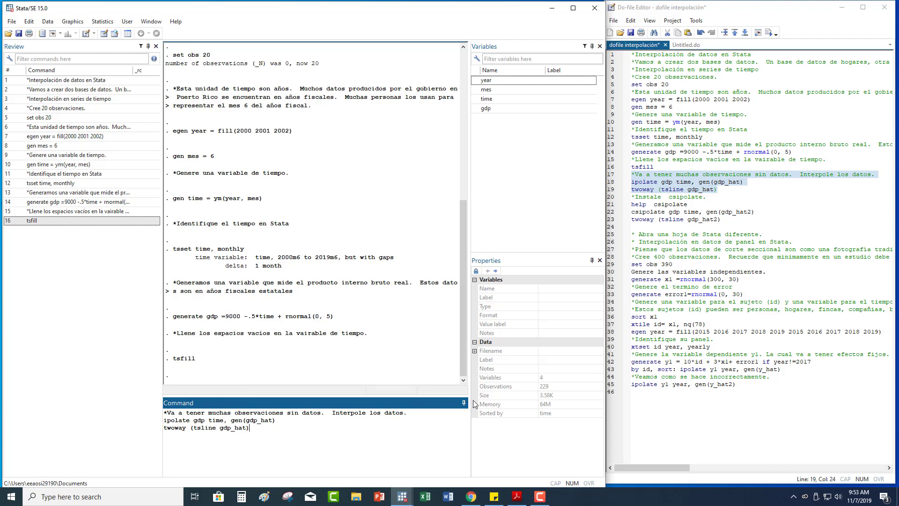
pyautogui.press('Return')
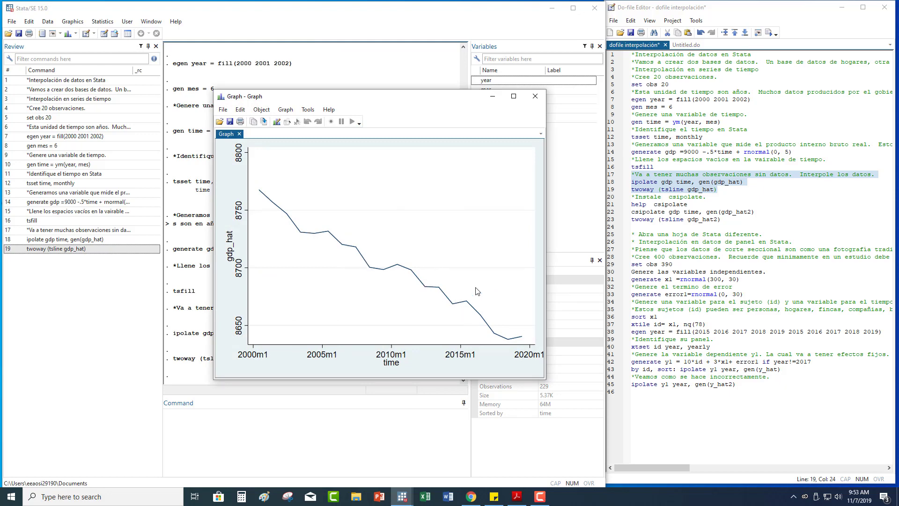
# Compare the interpolated gdp_hat values with gdp from June 2000 to June 2001 in the data.
pyautogui.click(103, 33)
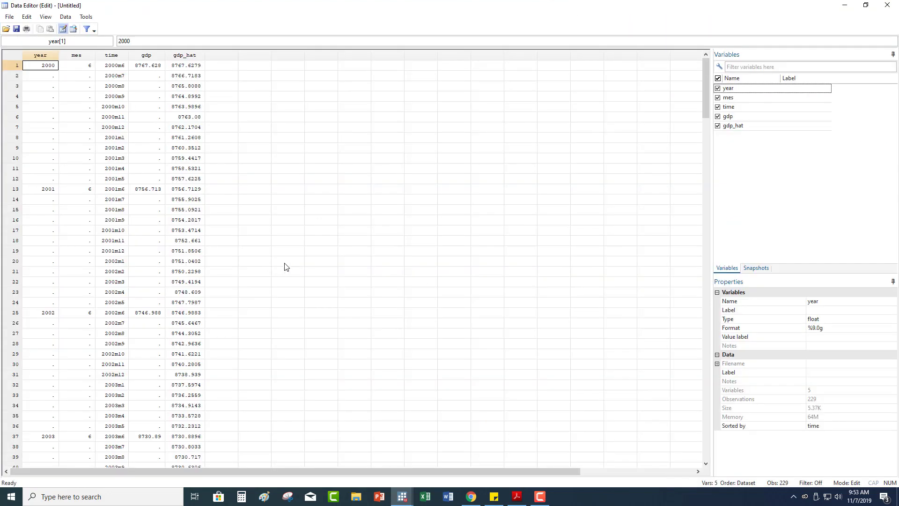
pyautogui.click(179, 69)
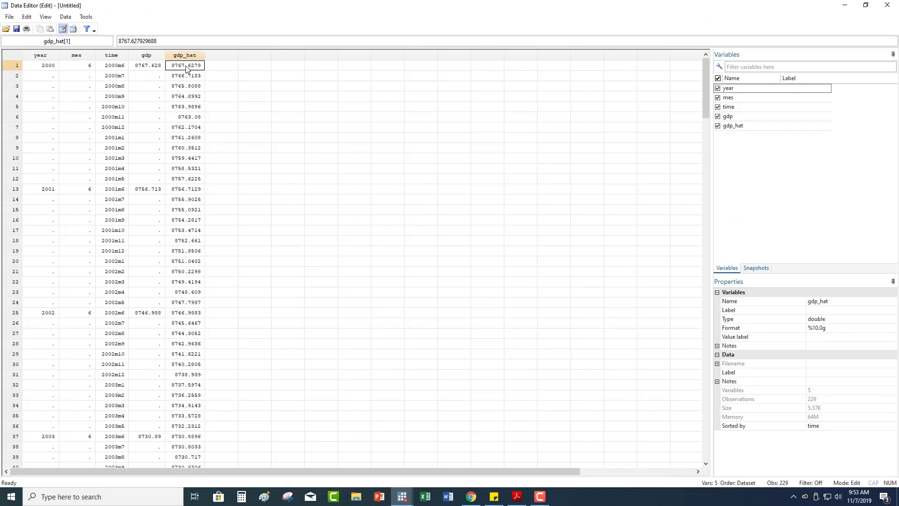
pyautogui.click(191, 190)
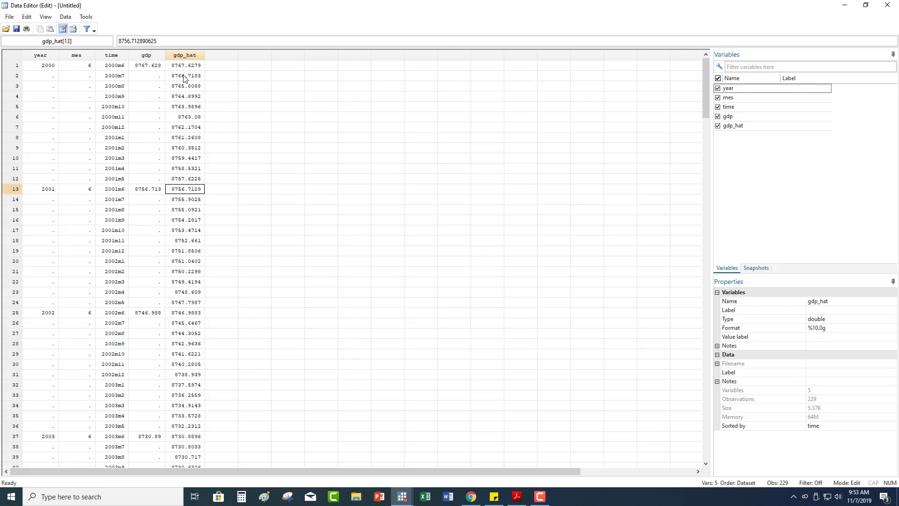
pyautogui.moveTo(186, 76); pyautogui.dragTo(184, 179)
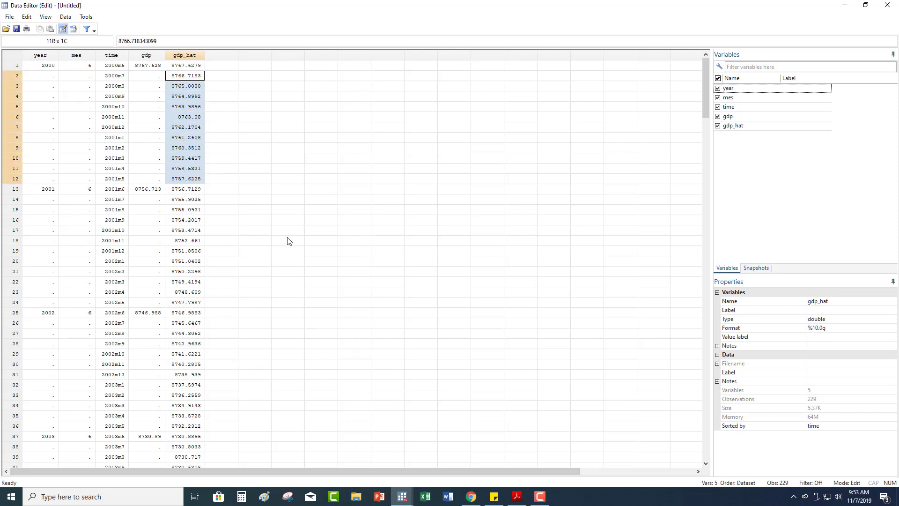
pyautogui.click(888, 6)
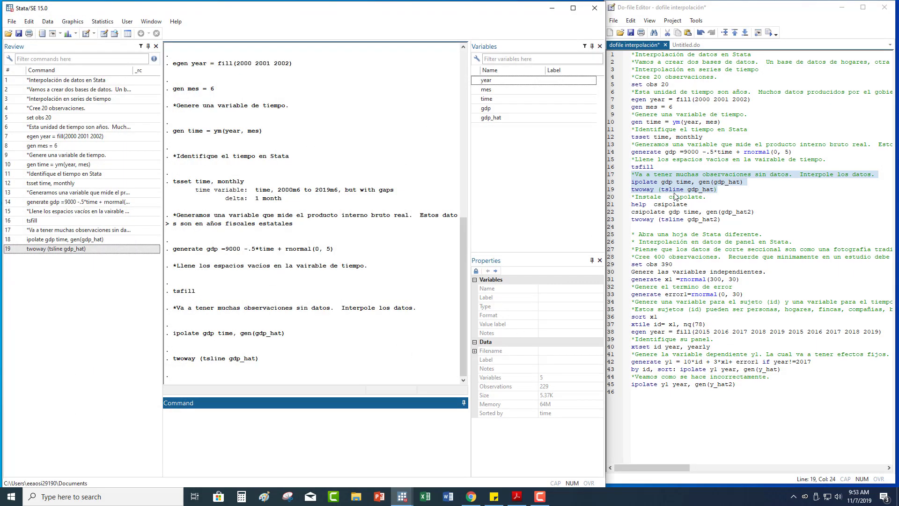
# Run the do-file lines that open the csipolate help, interpolate gdp over time into gdp_hat2 with csipolate, and plot gdp_hat2 with twoway tsline.
pyautogui.moveTo(633, 197); pyautogui.dragTo(725, 219)
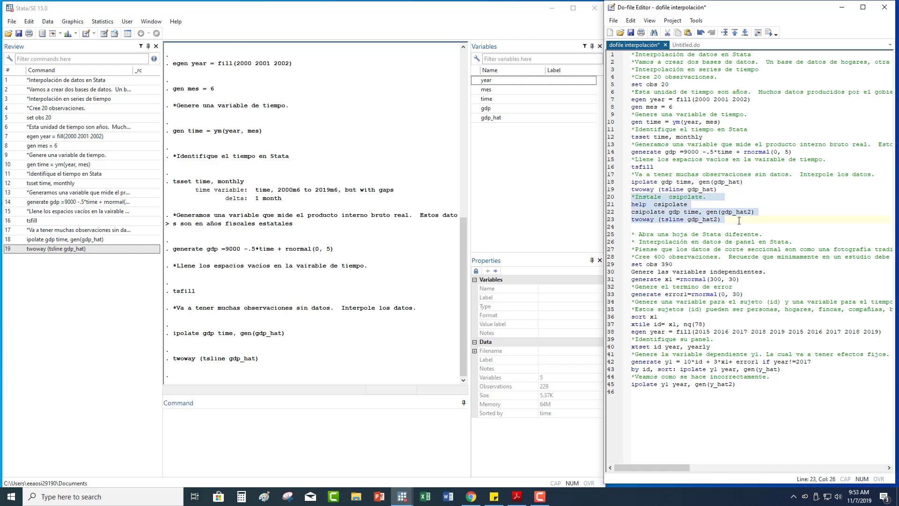
pyautogui.rightClick(670, 214)
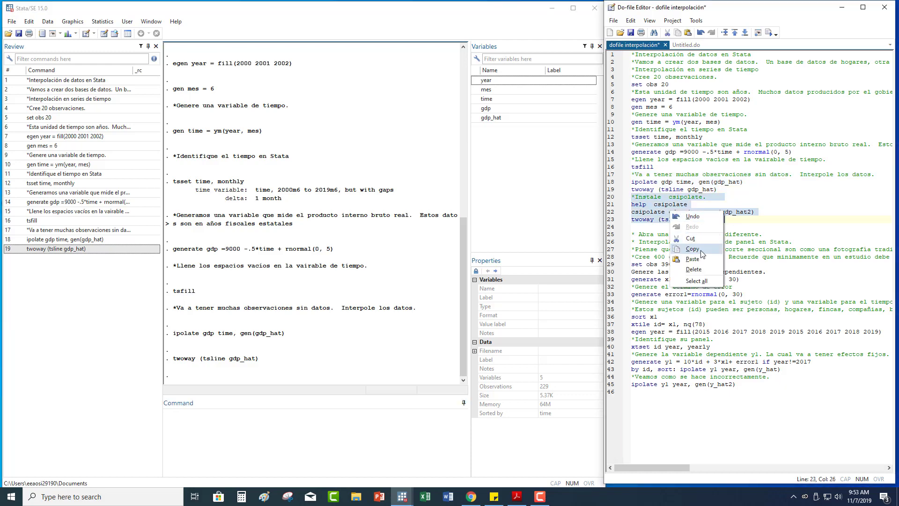
pyautogui.click(702, 253)
pyautogui.click(225, 433)
pyautogui.rightClick(206, 424)
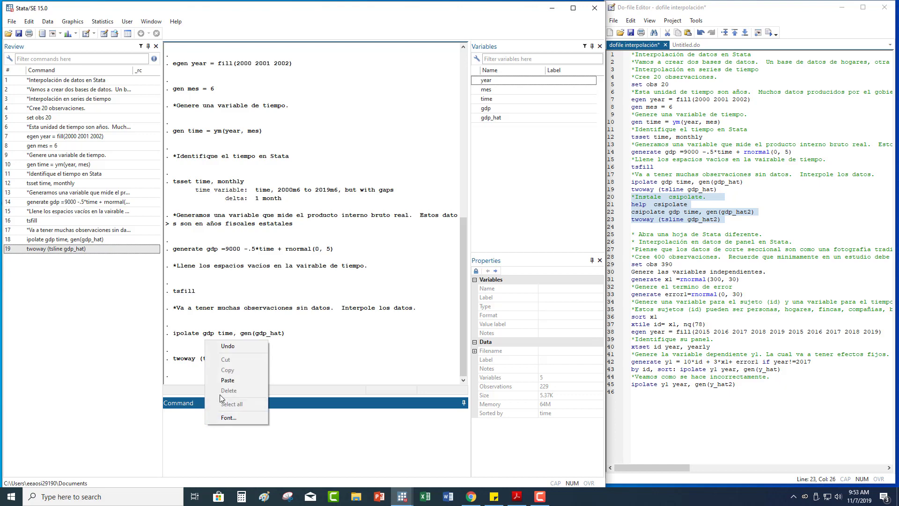
pyautogui.click(229, 382)
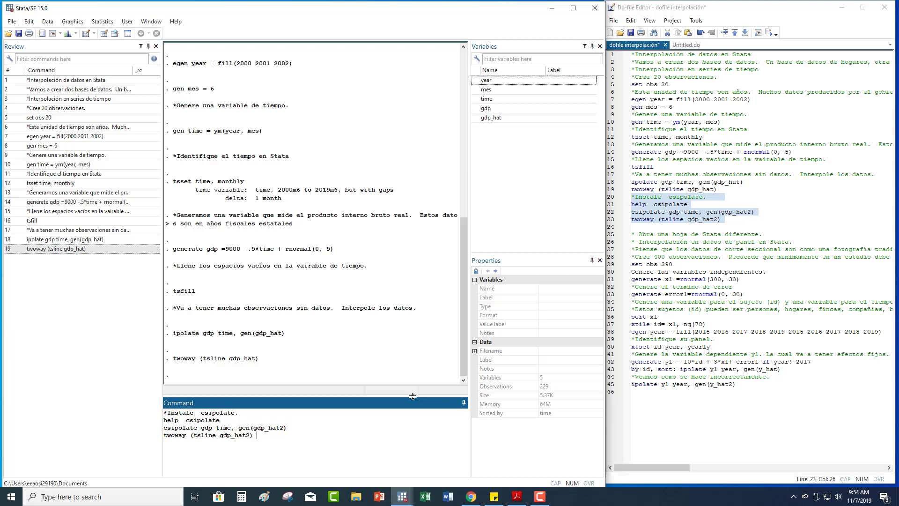
pyautogui.press('Return')
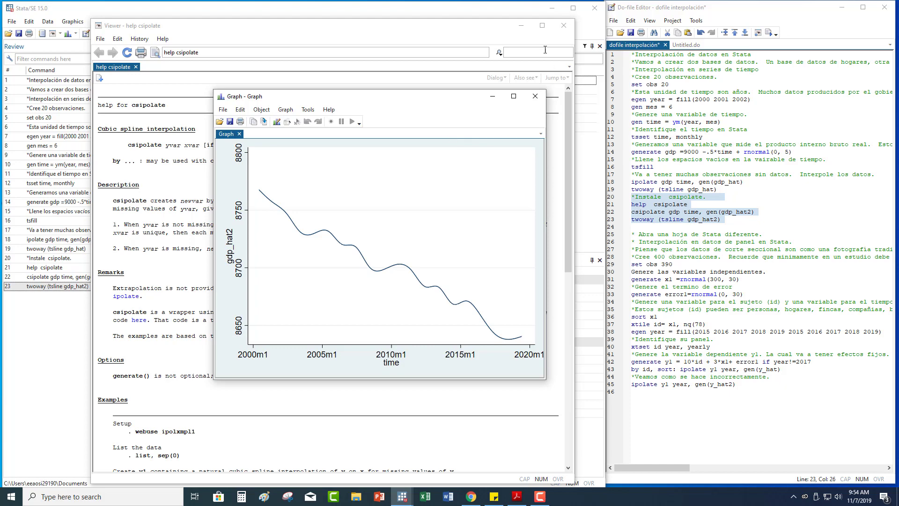
# Close the csipolate help and the gdp_hat2 graph, and clear the time-series dataset from memory.
pyautogui.click(565, 33)
pyautogui.click(565, 33)
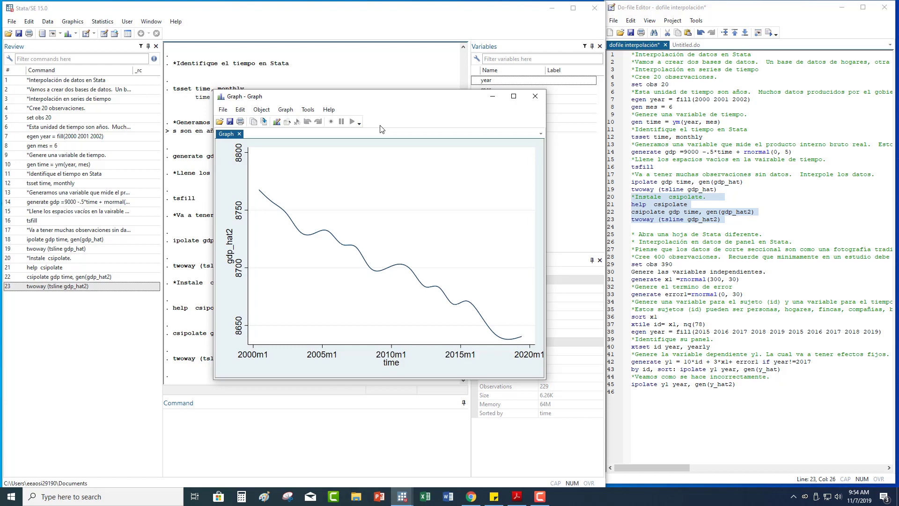
pyautogui.click(535, 96)
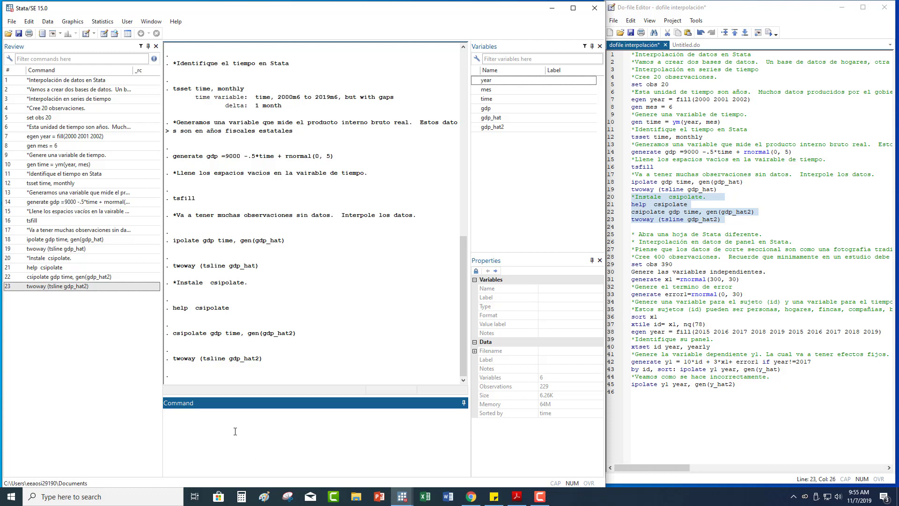
pyautogui.write('clear')
pyautogui.press('Return')
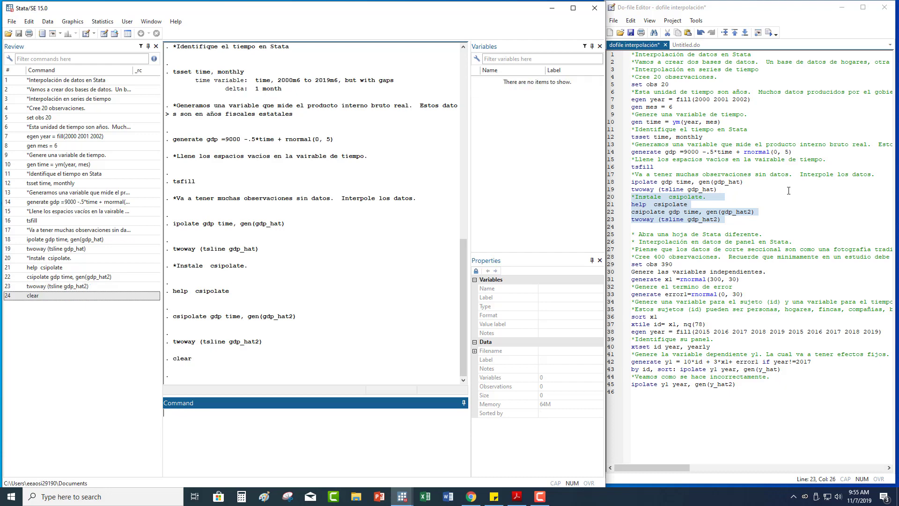
# Run the first lines of the do-file's panel-data section through set obs 390 and check the dataset in the Data Editor.
pyautogui.moveTo(633, 237); pyautogui.dragTo(680, 266)
pyautogui.rightClick(668, 252)
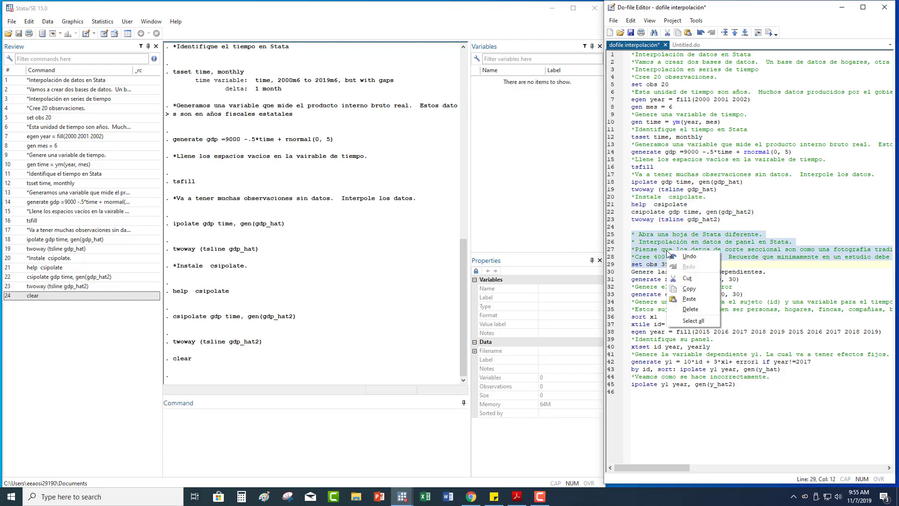
pyautogui.click(694, 289)
pyautogui.click(182, 431)
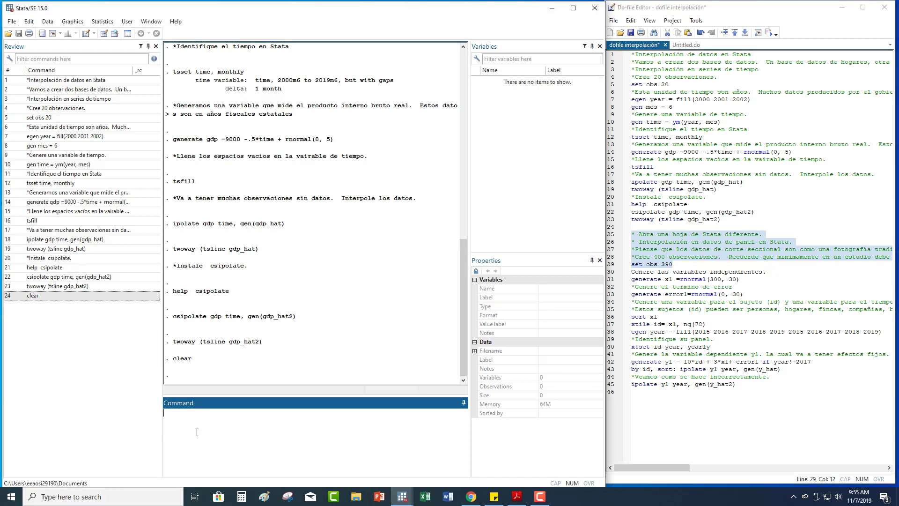
pyautogui.rightClick(196, 431)
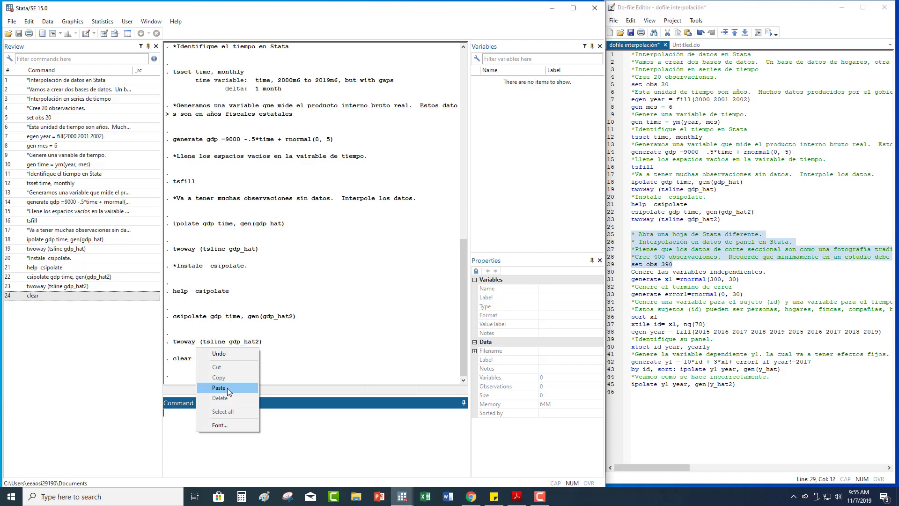
pyautogui.click(228, 389)
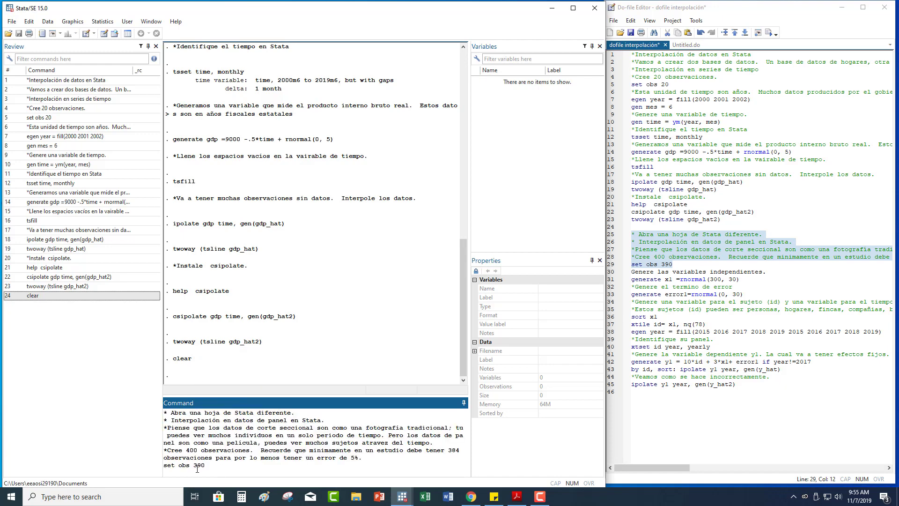
pyautogui.press('Return')
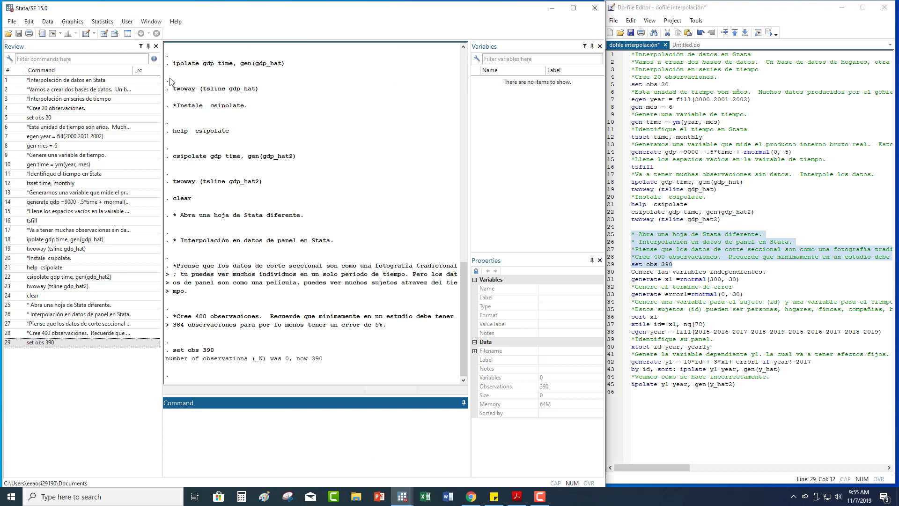
pyautogui.click(104, 33)
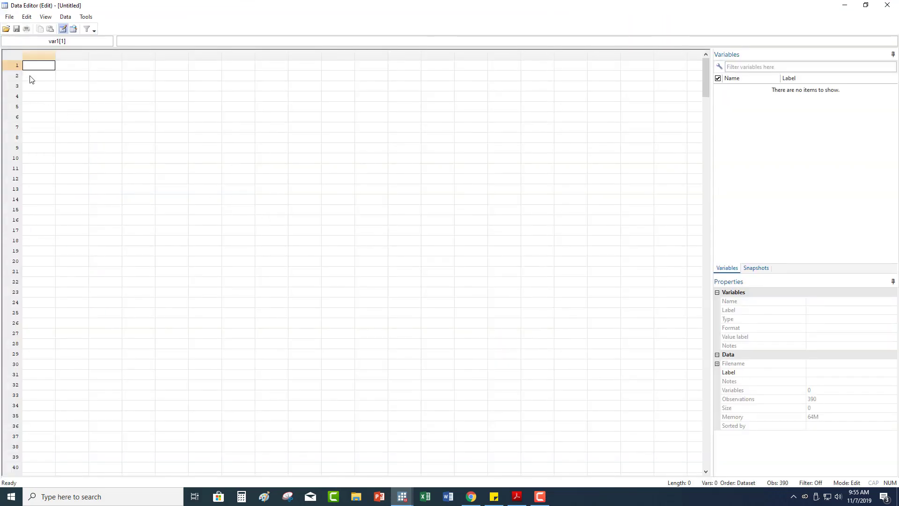
pyautogui.click(887, 5)
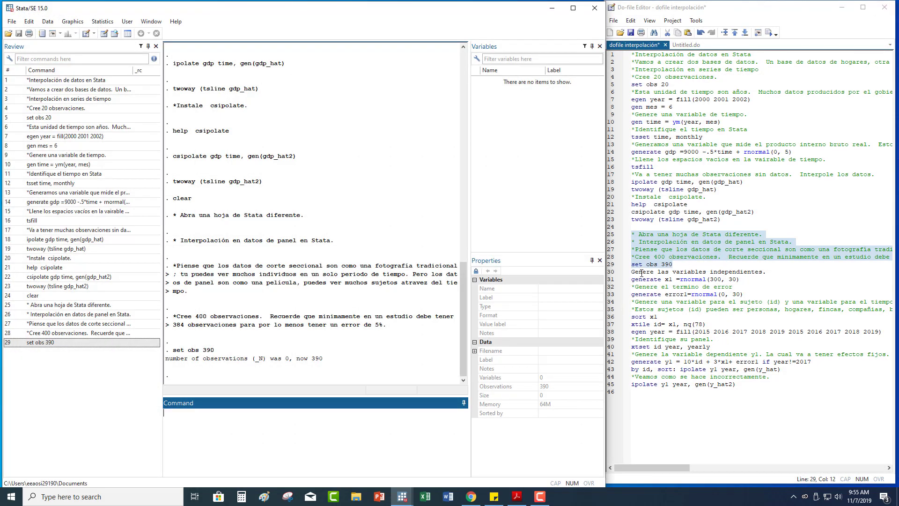
# Run the do-file lines that generate x1 as rnormal(300, 30) and error1 as rnormal(0, 30).
pyautogui.moveTo(631, 271); pyautogui.dragTo(753, 294)
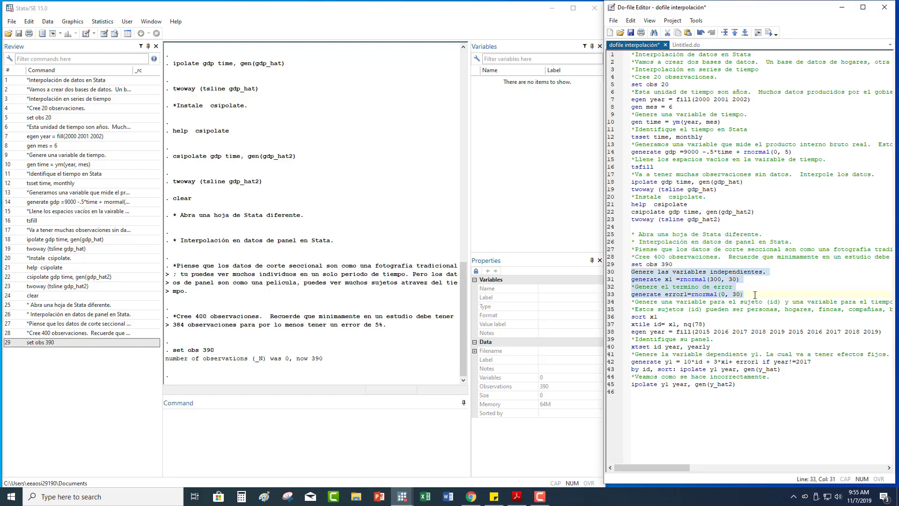
pyautogui.rightClick(726, 288)
pyautogui.click(758, 330)
pyautogui.rightClick(238, 421)
pyautogui.click(260, 377)
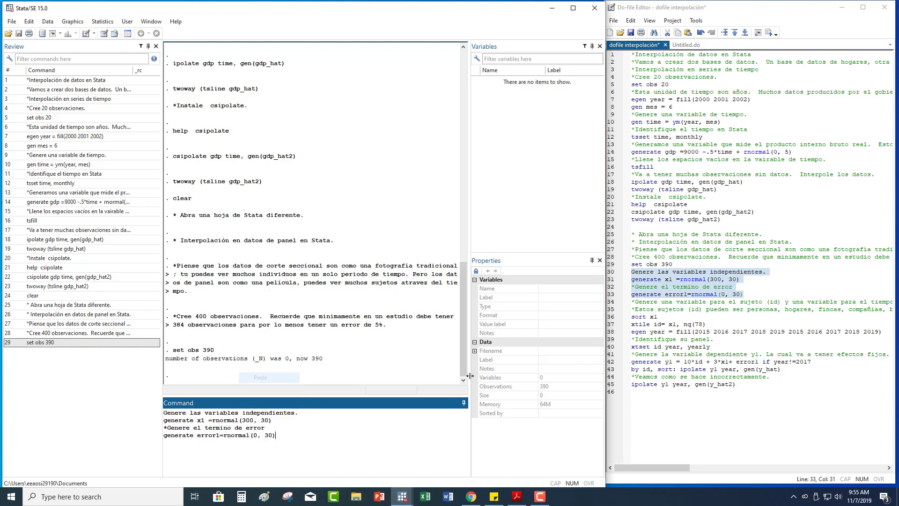
pyautogui.press('Return')
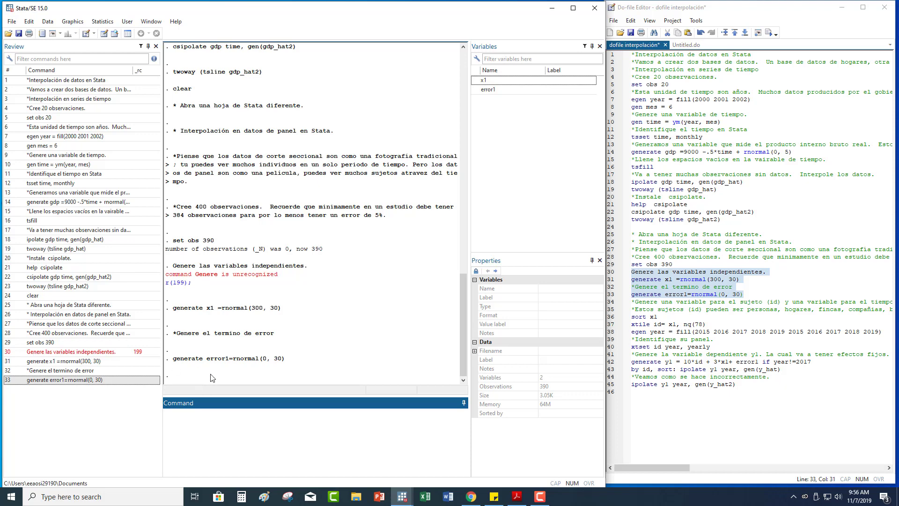
# Run the do-file lines that sort by x1 and create the subject variable id with xtile using nq(78).
pyautogui.click(644, 294)
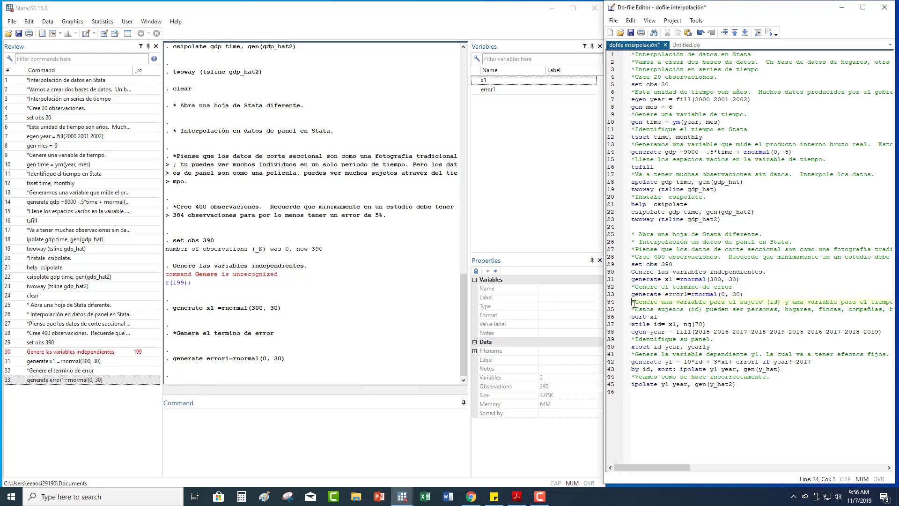
pyautogui.moveTo(632, 302); pyautogui.dragTo(706, 324)
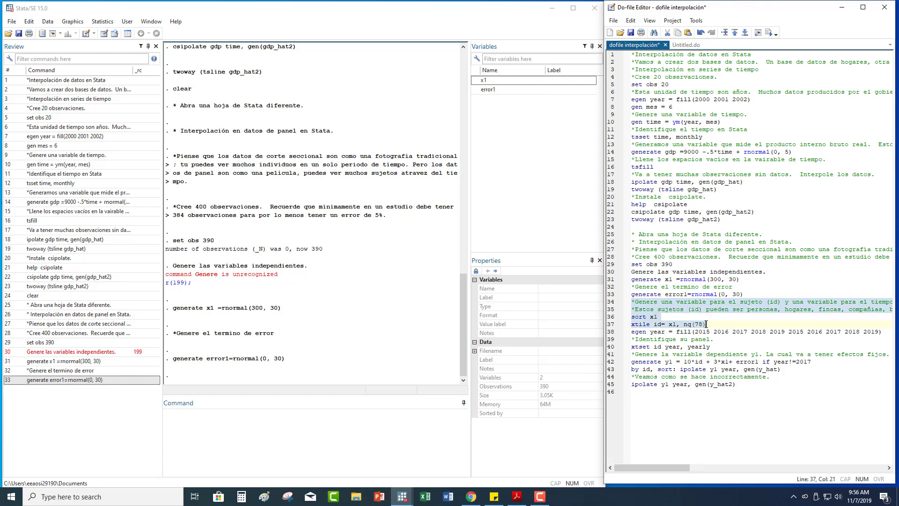
pyautogui.rightClick(693, 309)
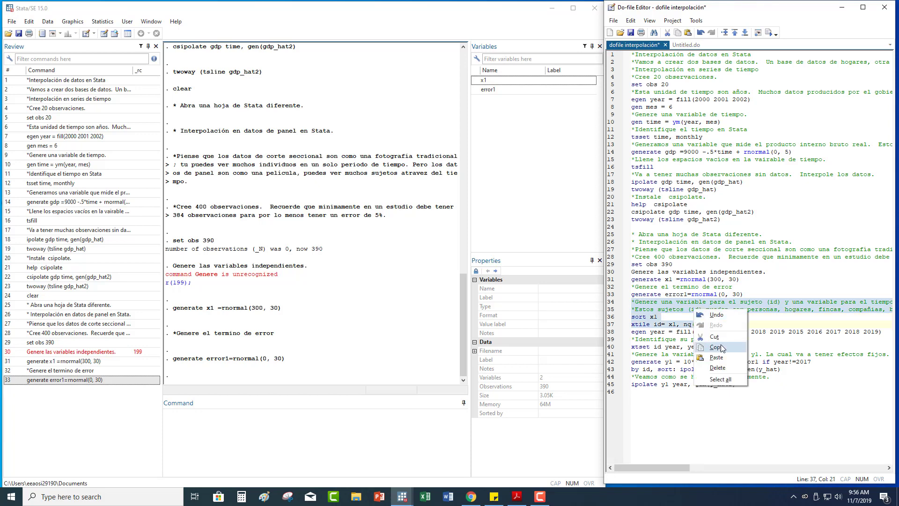
pyautogui.click(723, 347)
pyautogui.rightClick(216, 335)
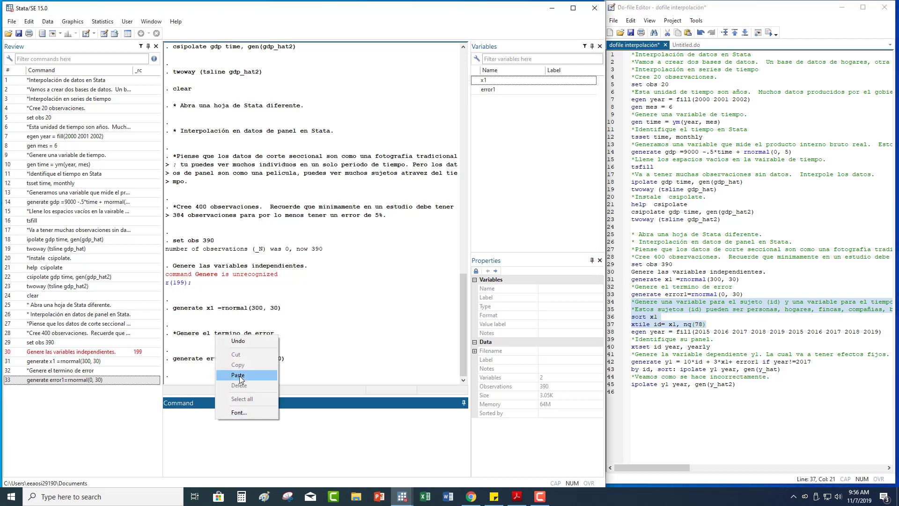
pyautogui.click(241, 377)
pyautogui.press('Return')
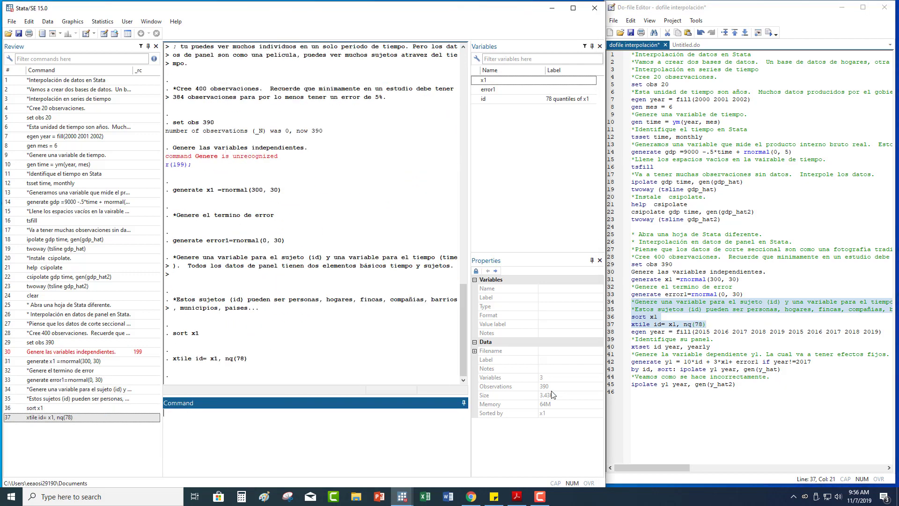
# Run the do-file's egen line that fills year with the repeating sequence 2015 to 2019.
pyautogui.click(688, 319)
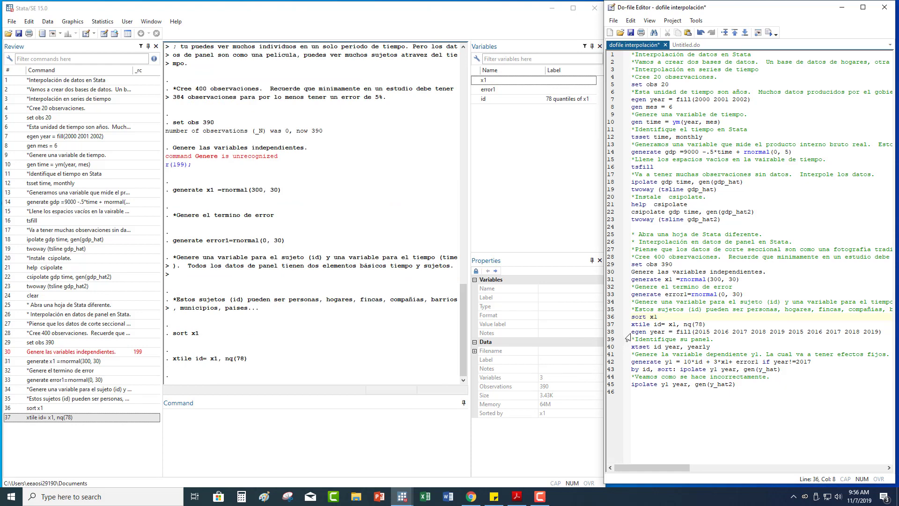
pyautogui.moveTo(632, 331); pyautogui.dragTo(718, 339)
pyautogui.moveTo(834, 336); pyautogui.dragTo(829, 332)
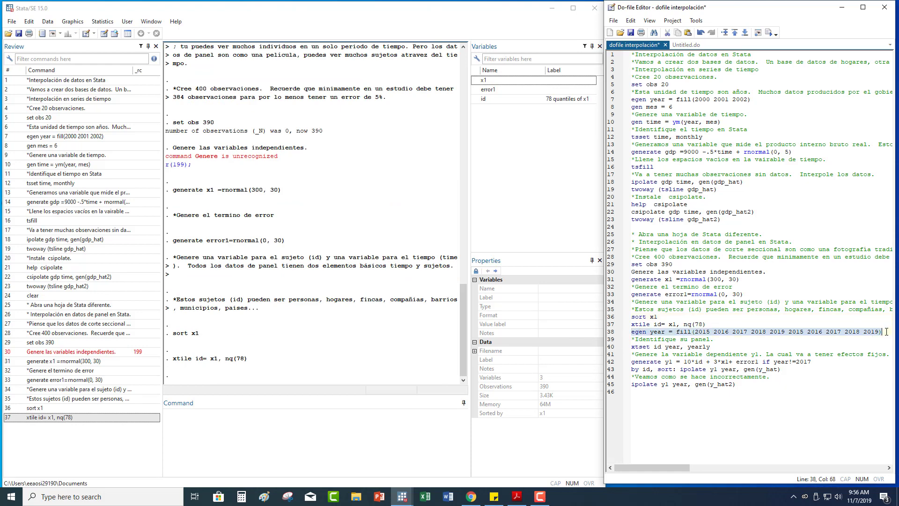
pyautogui.rightClick(798, 334)
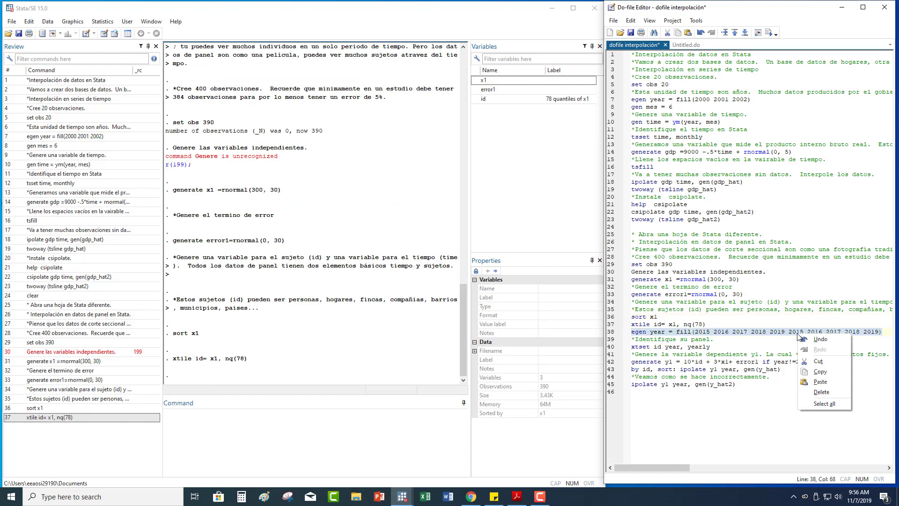
pyautogui.click(820, 371)
pyautogui.rightClick(174, 439)
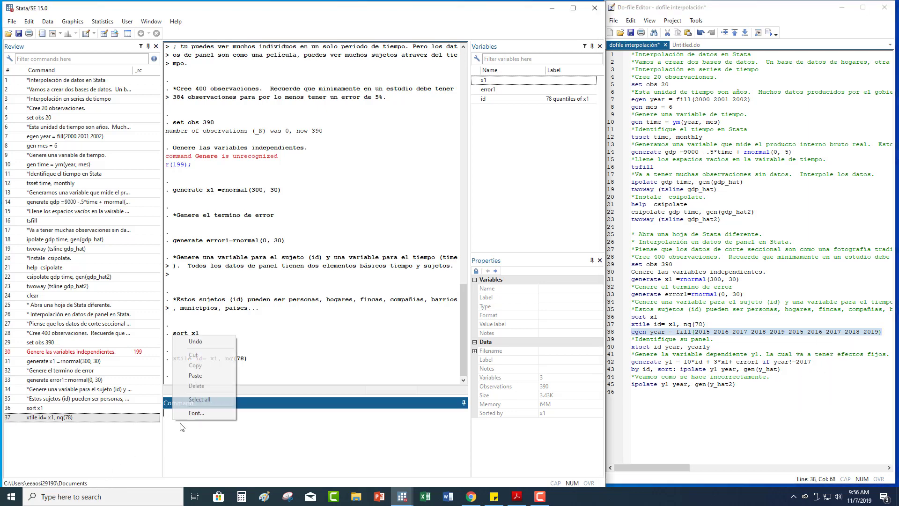
pyautogui.click(196, 377)
pyautogui.press('Return')
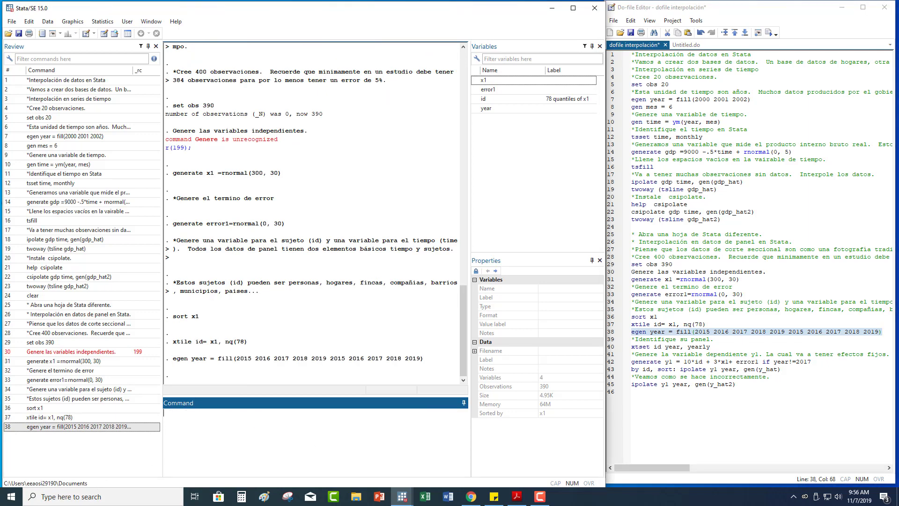
# Examine the year, id, x1 and error1 columns of the panel dataset in the Data Editor.
pyautogui.click(104, 33)
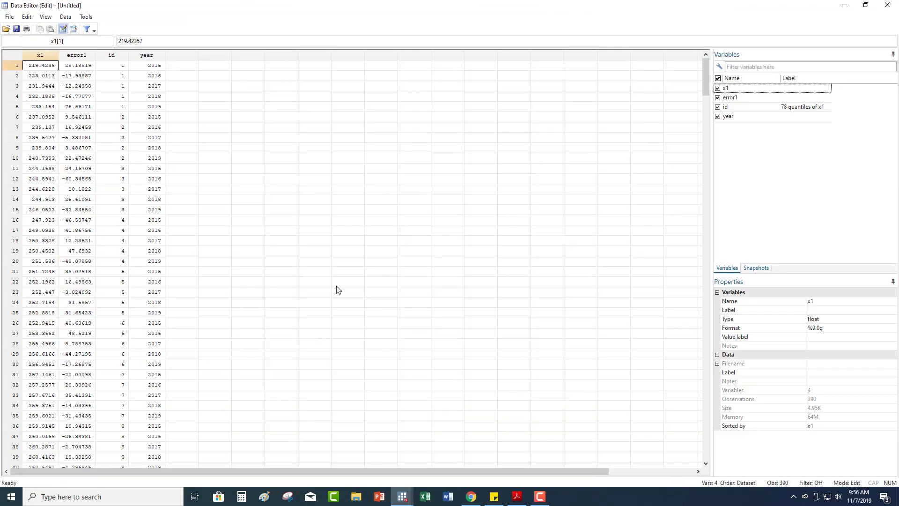
pyautogui.moveTo(160, 67); pyautogui.dragTo(161, 281)
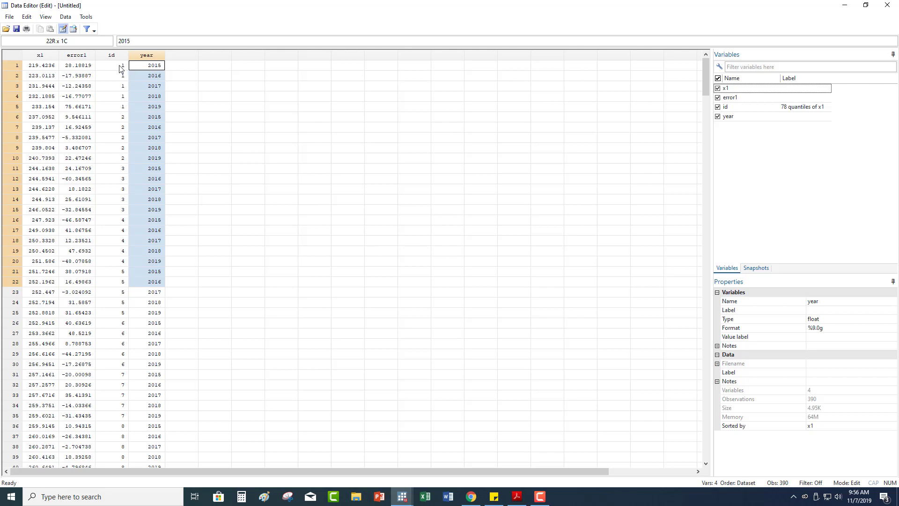
pyautogui.moveTo(119, 66); pyautogui.dragTo(121, 171)
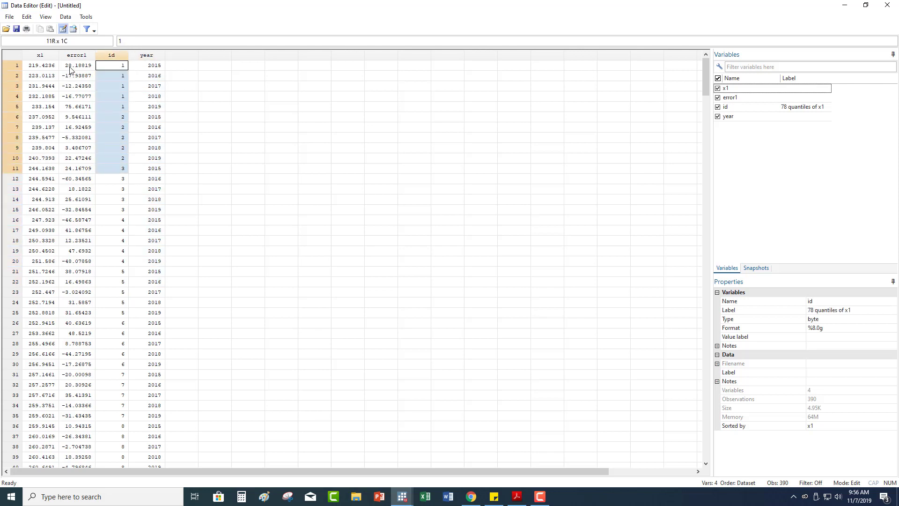
pyautogui.click(40, 55)
pyautogui.click(81, 58)
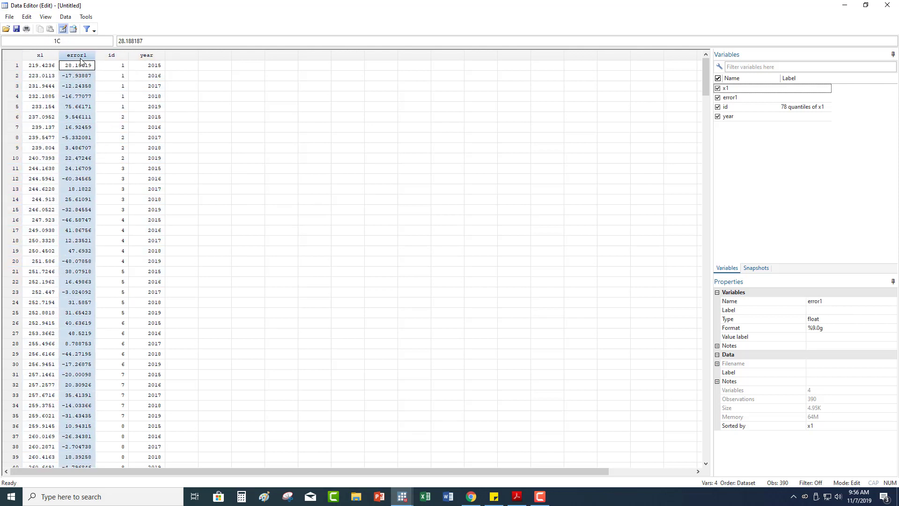
pyautogui.click(893, 7)
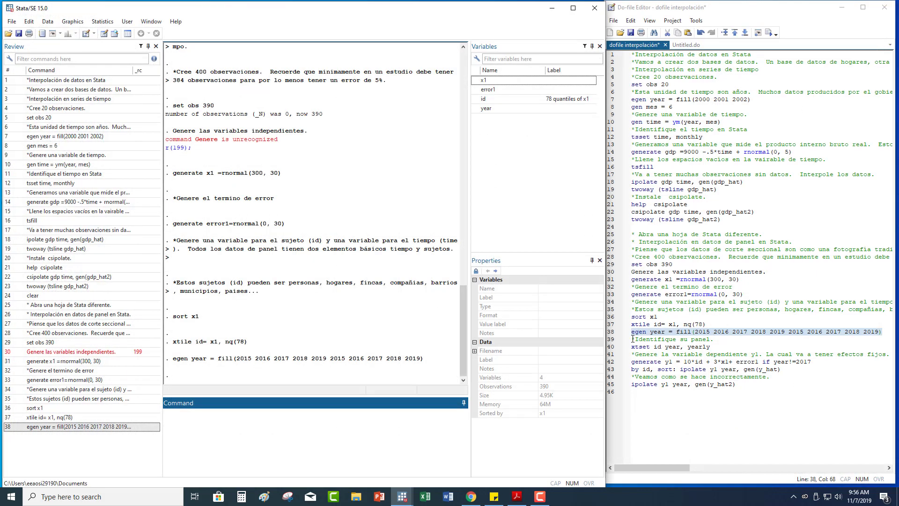
# Run the do-file lines that declare the panel with xtset, using id as subject and year as yearly time.
pyautogui.moveTo(632, 338); pyautogui.dragTo(716, 347)
pyautogui.rightClick(698, 345)
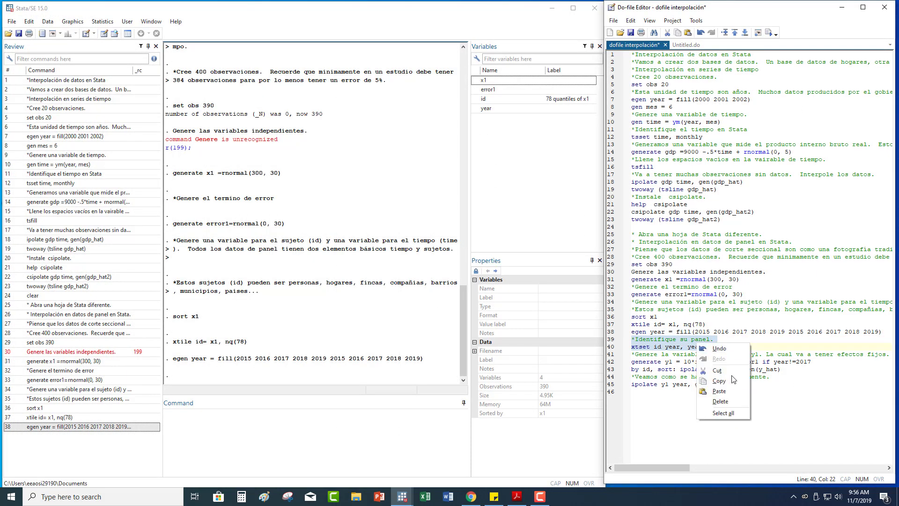
pyautogui.click(733, 380)
pyautogui.rightClick(200, 416)
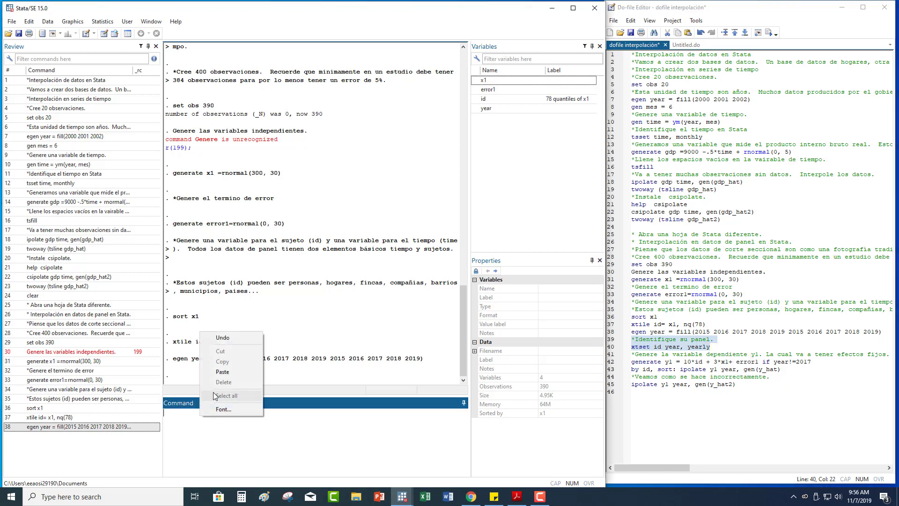
pyautogui.click(220, 372)
pyautogui.press('Return')
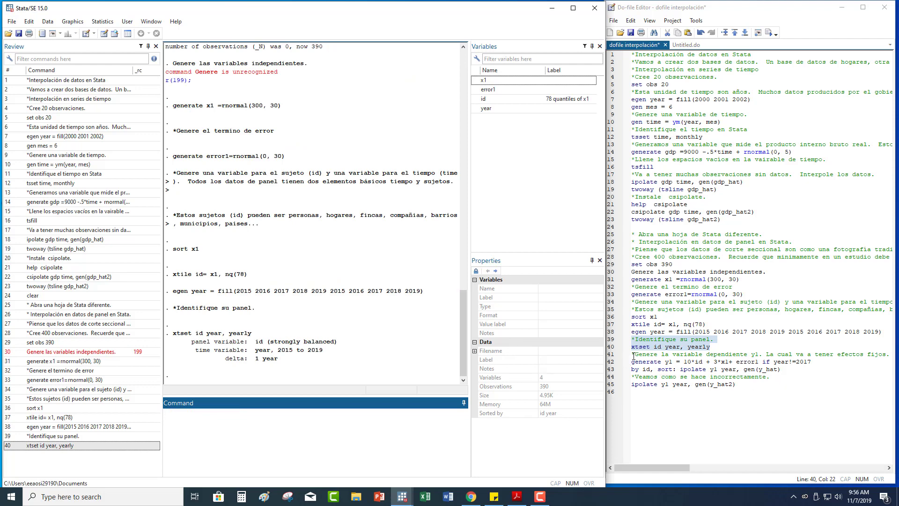
# Run the do-file lines that generate y1 as 10*id + 3*x1 + error1 for every year except 2017.
pyautogui.moveTo(634, 355); pyautogui.dragTo(811, 366)
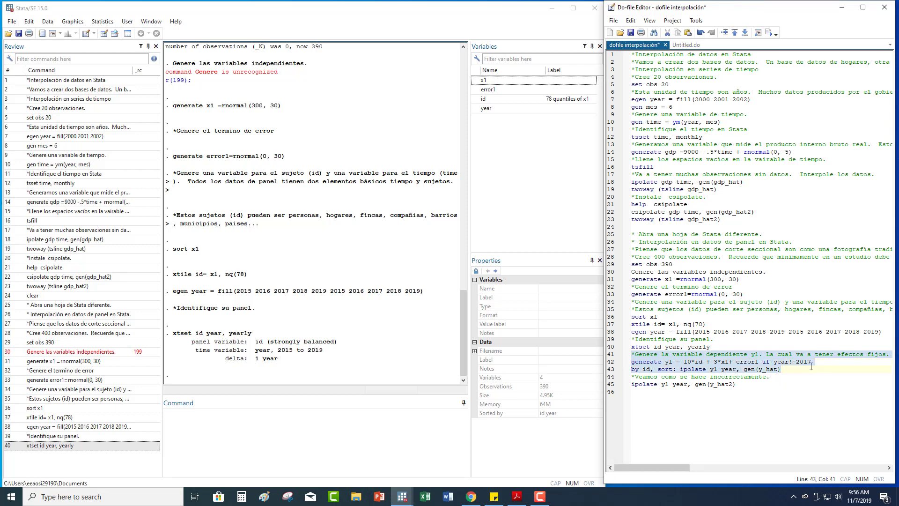
pyautogui.moveTo(811, 367); pyautogui.dragTo(814, 361)
pyautogui.rightClick(764, 363)
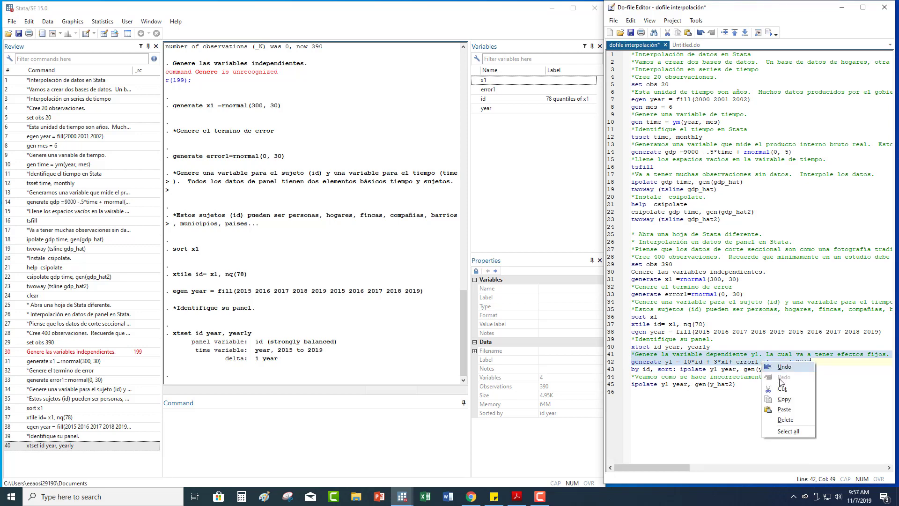
pyautogui.click(783, 399)
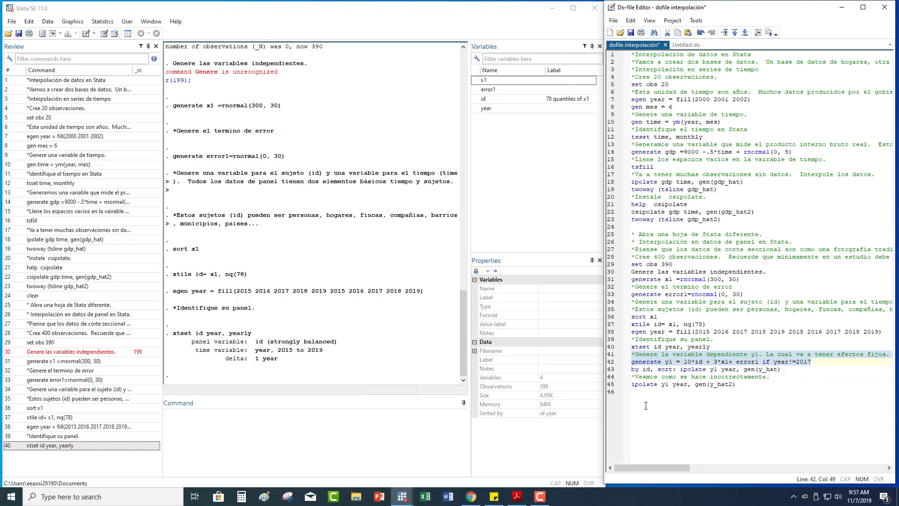
pyautogui.click(216, 429)
pyautogui.rightClick(214, 430)
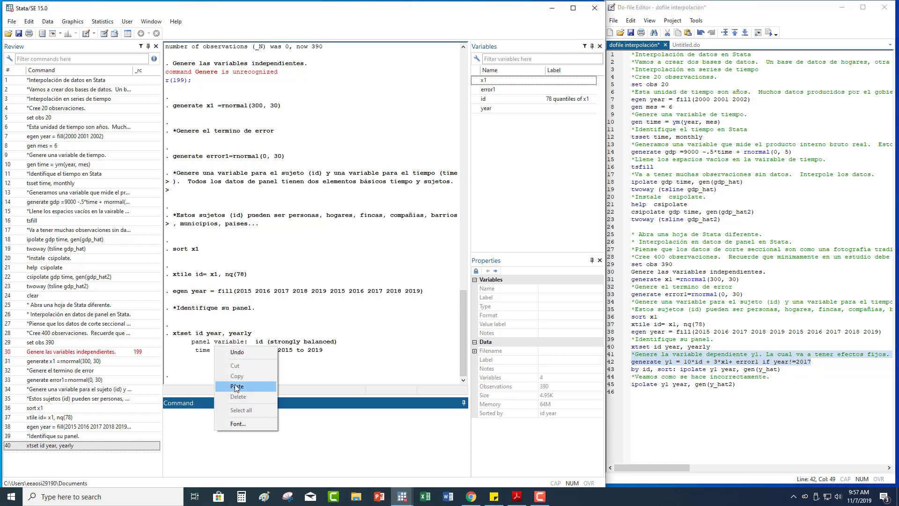
pyautogui.click(237, 387)
pyautogui.press('Return')
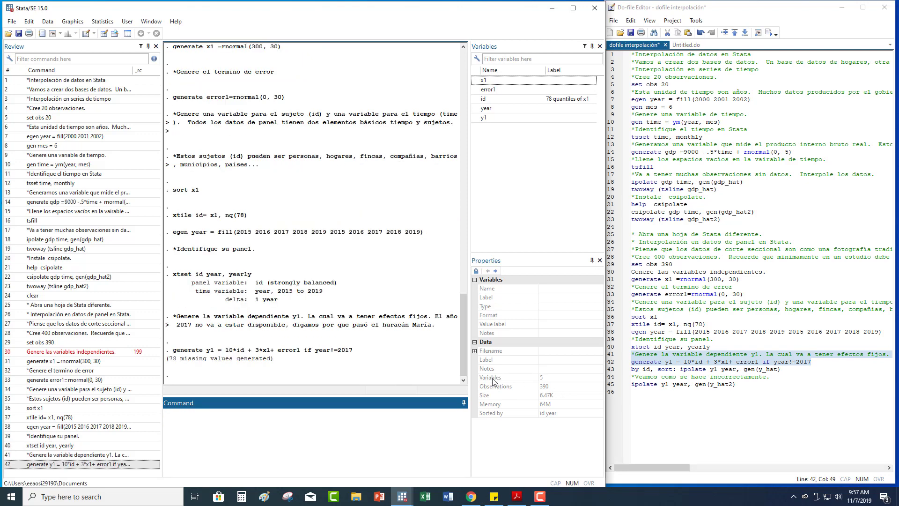
# Examine the y1 column in the Data Editor, checking the 2017 rows of each id.
pyautogui.click(104, 33)
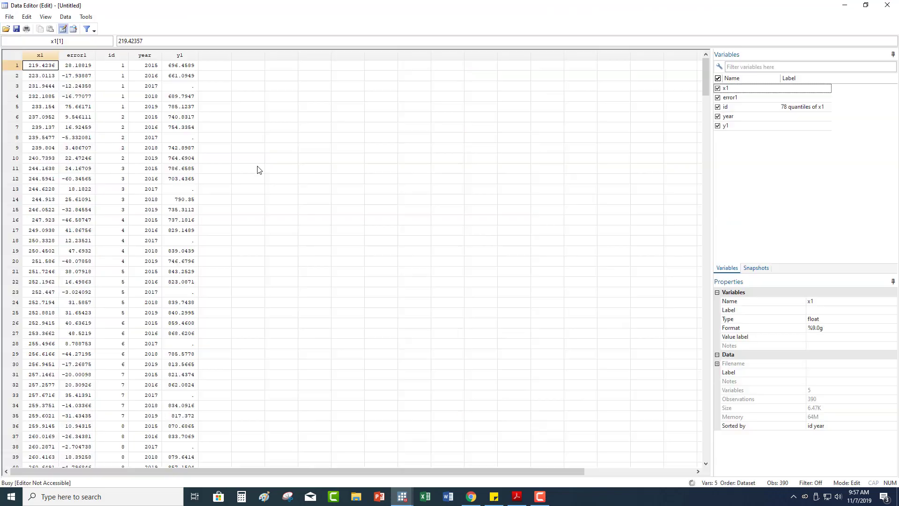
pyautogui.click(190, 139)
pyautogui.click(184, 87)
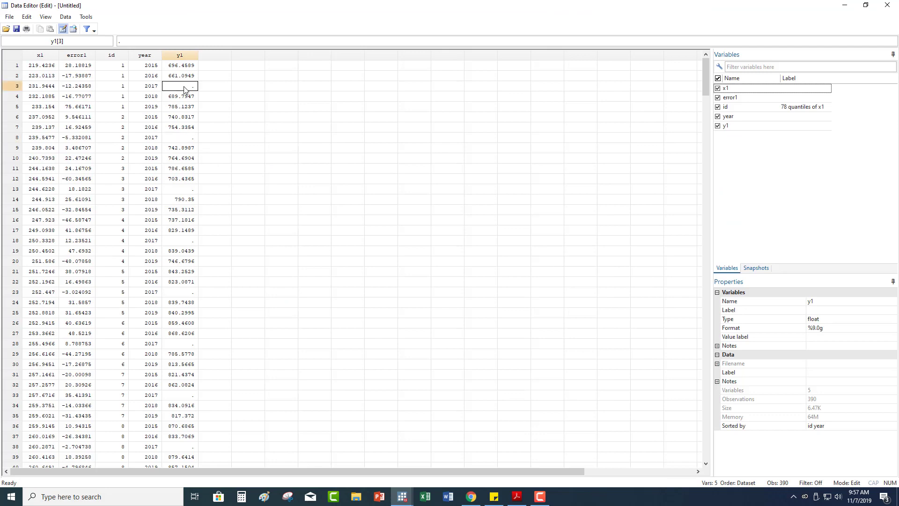
pyautogui.click(189, 139)
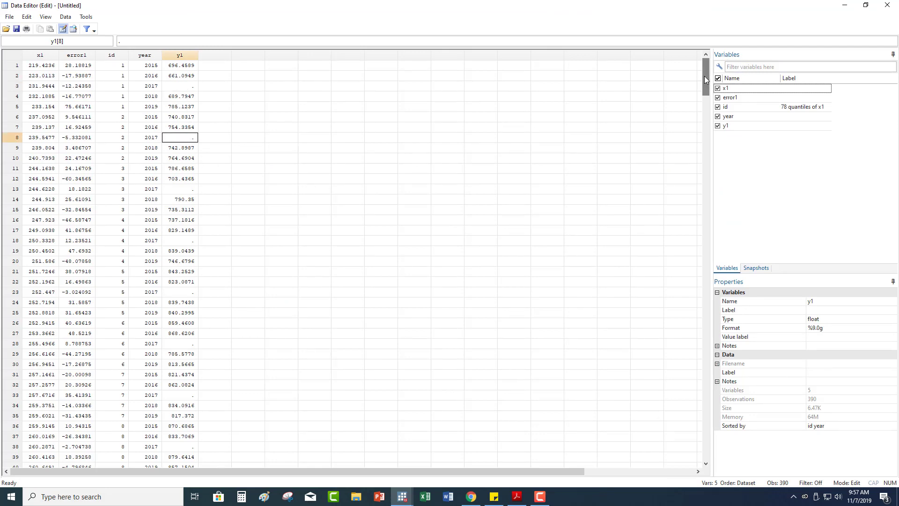
pyautogui.moveTo(706, 80); pyautogui.dragTo(662, 68)
pyautogui.click(890, 7)
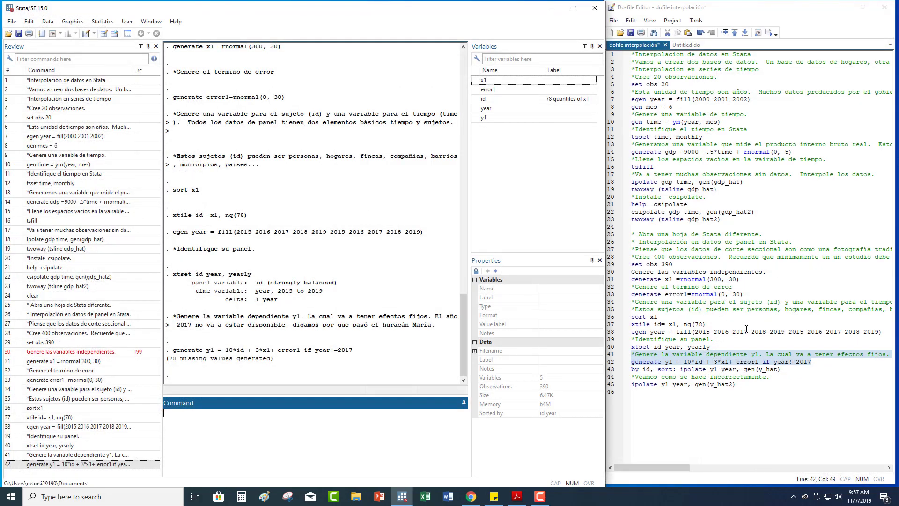
# Run the do-file's ipolate line that interpolates y1 over year separately by id, generating y_hat.
pyautogui.click(662, 370)
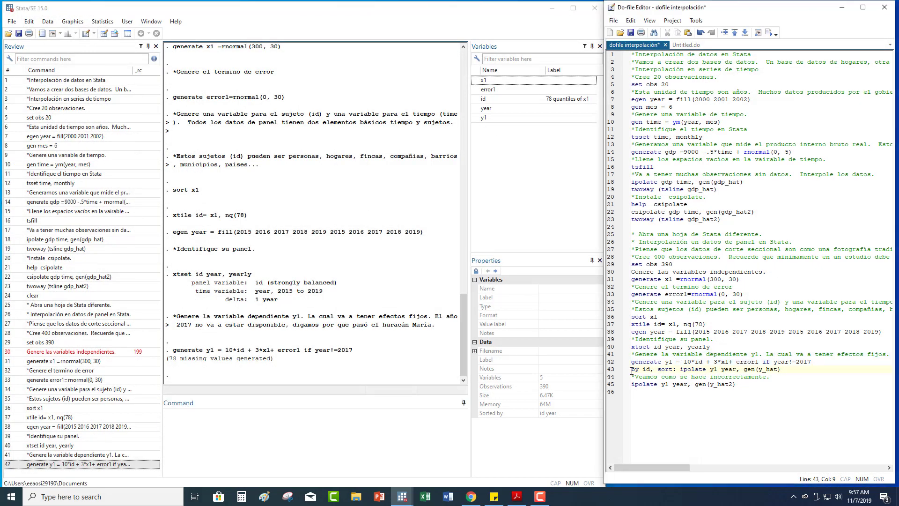
pyautogui.moveTo(631, 370); pyautogui.dragTo(781, 370)
pyautogui.rightClick(745, 370)
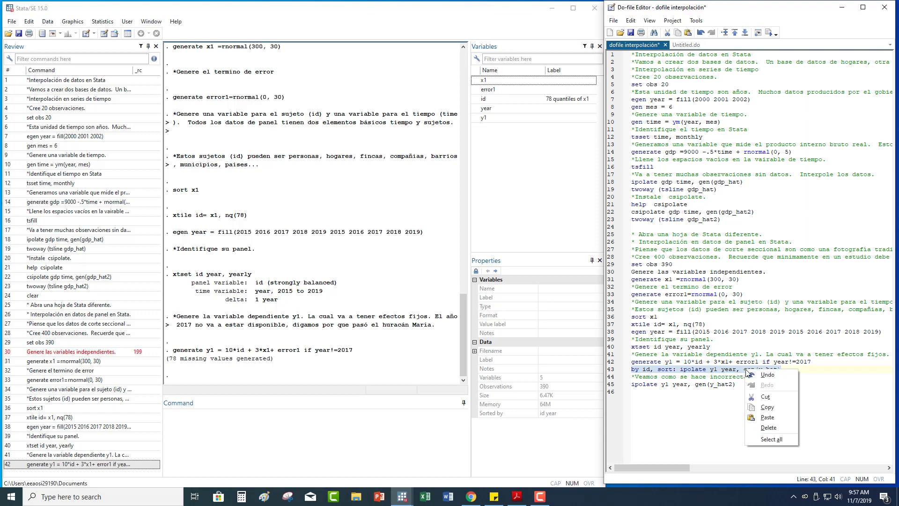
pyautogui.click(770, 409)
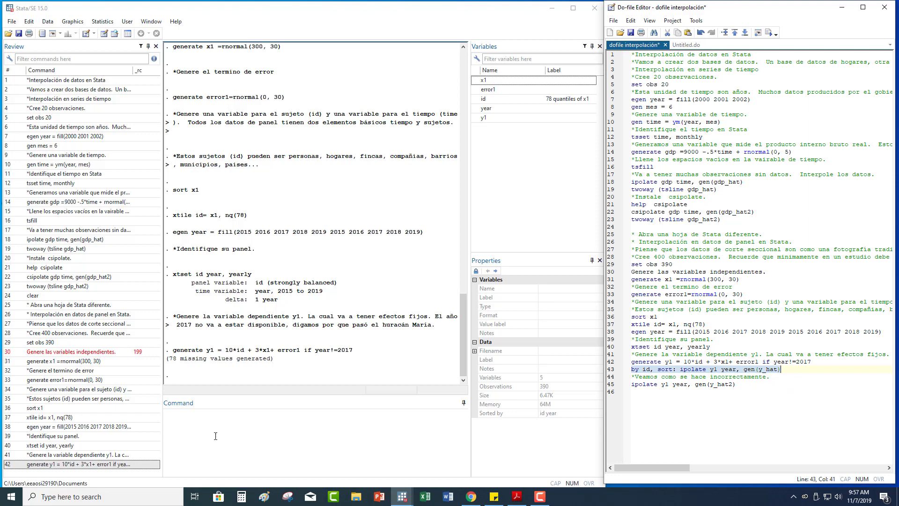
pyautogui.click(188, 426)
pyautogui.rightClick(186, 426)
pyautogui.click(217, 383)
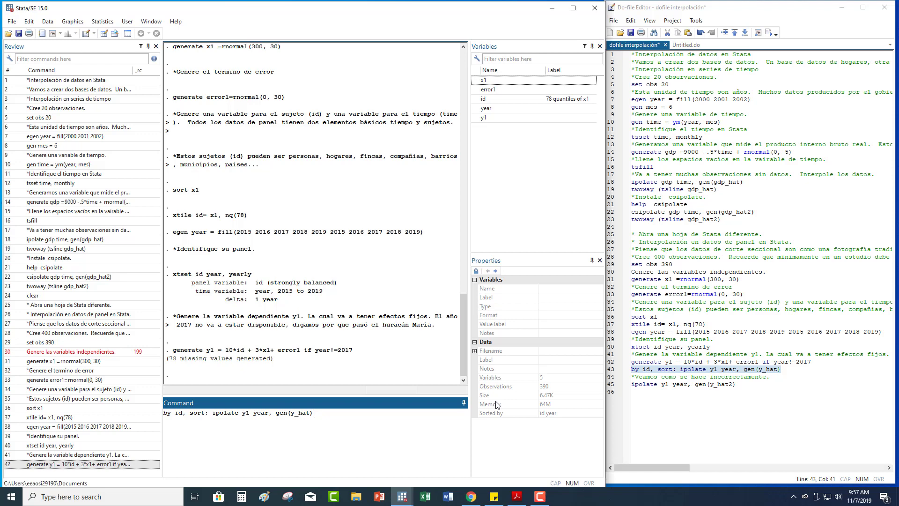
pyautogui.press('Return')
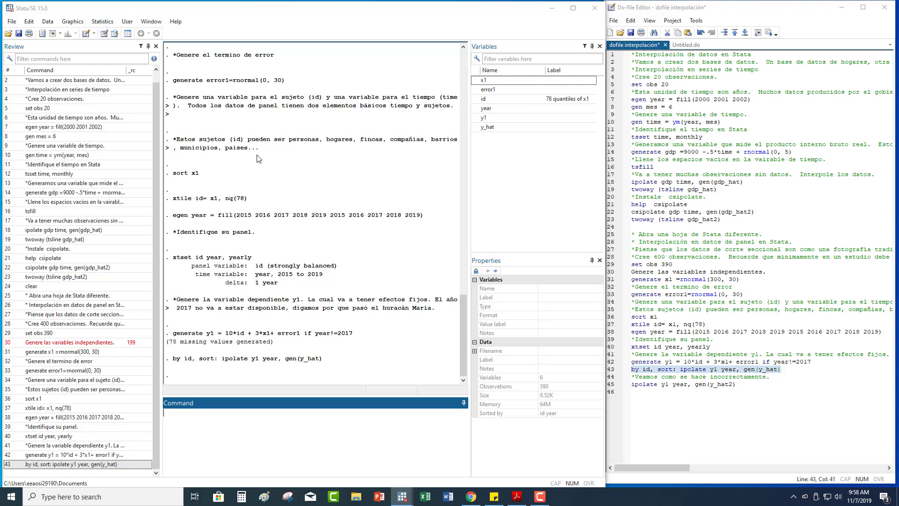
# Compare y_hat with y1 in the Data Editor for the 2017 rows of the first three ids.
pyautogui.hotkey('ctrl', '8')
pyautogui.click(219, 89)
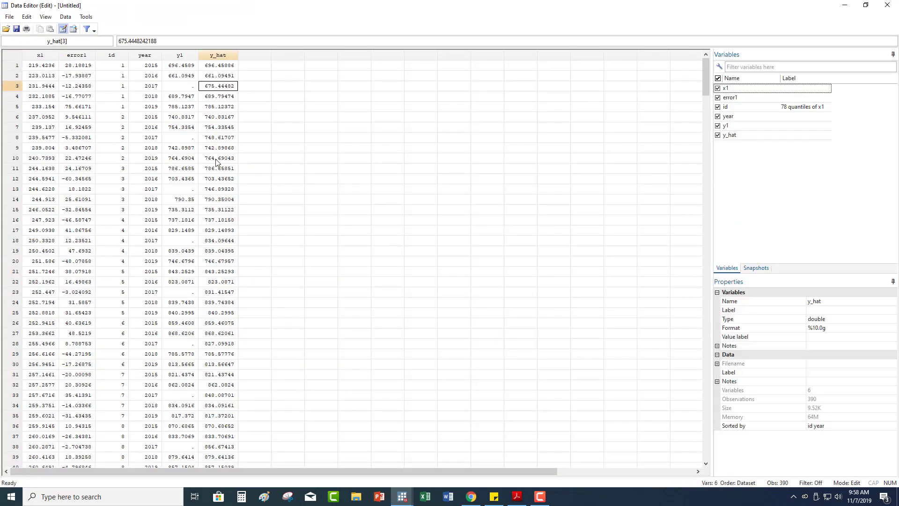
pyautogui.click(218, 139)
pyautogui.click(217, 188)
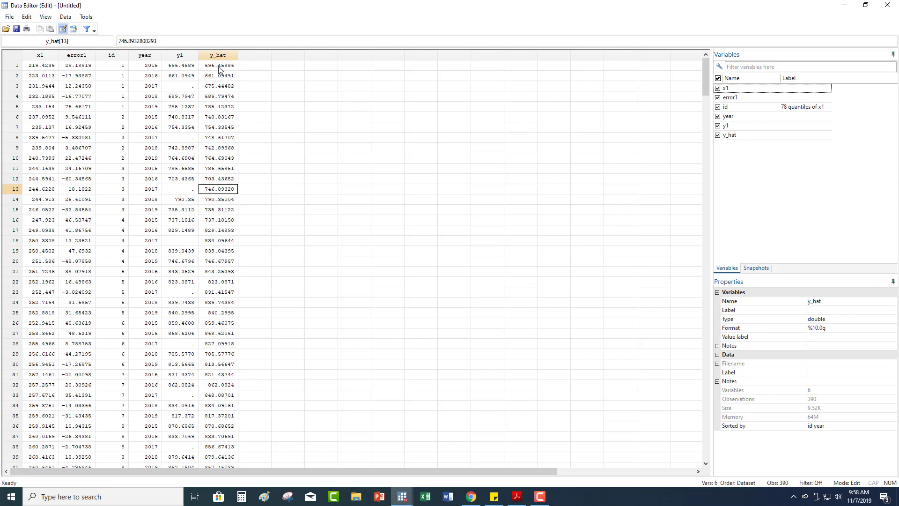
pyautogui.click(888, 6)
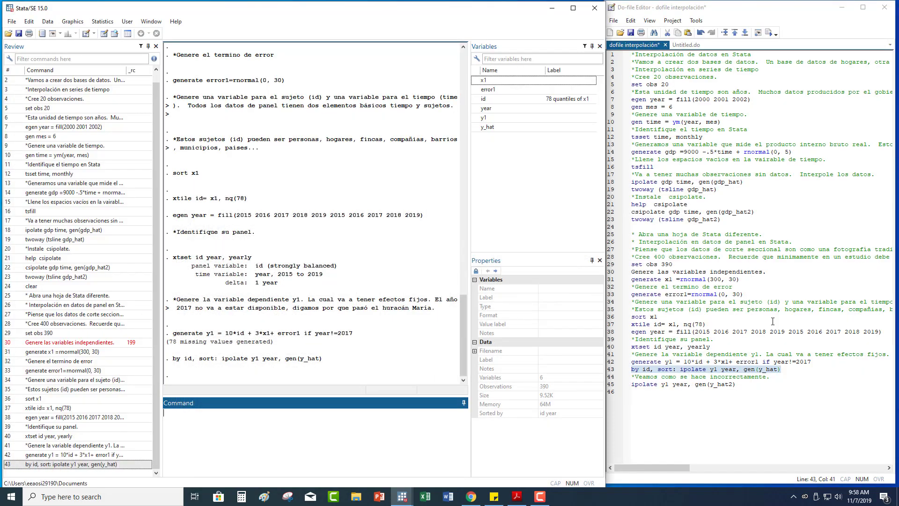
# Run the do-file lines showing the incorrect method, interpolating y1 over year without grouping by id and generating y_hat2.
pyautogui.moveTo(737, 383); pyautogui.dragTo(657, 380)
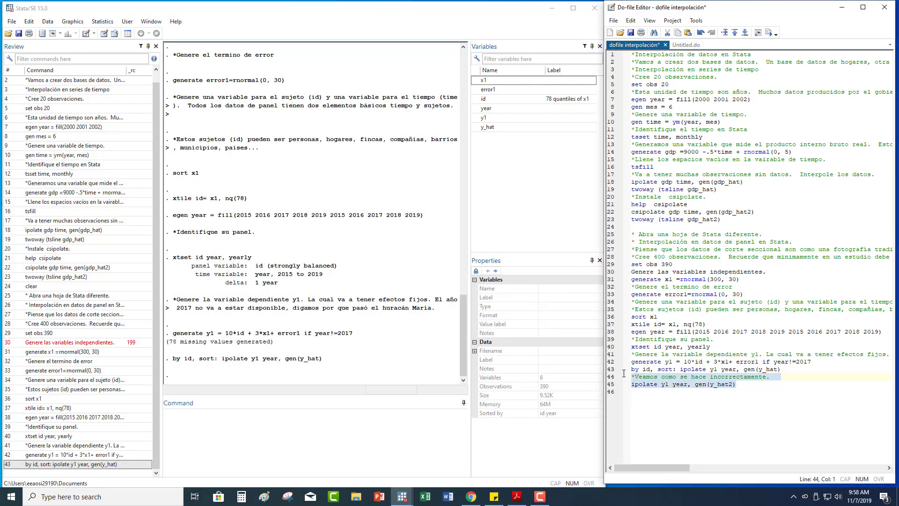
pyautogui.rightClick(657, 379)
pyautogui.click(679, 416)
pyautogui.rightClick(315, 429)
pyautogui.click(337, 384)
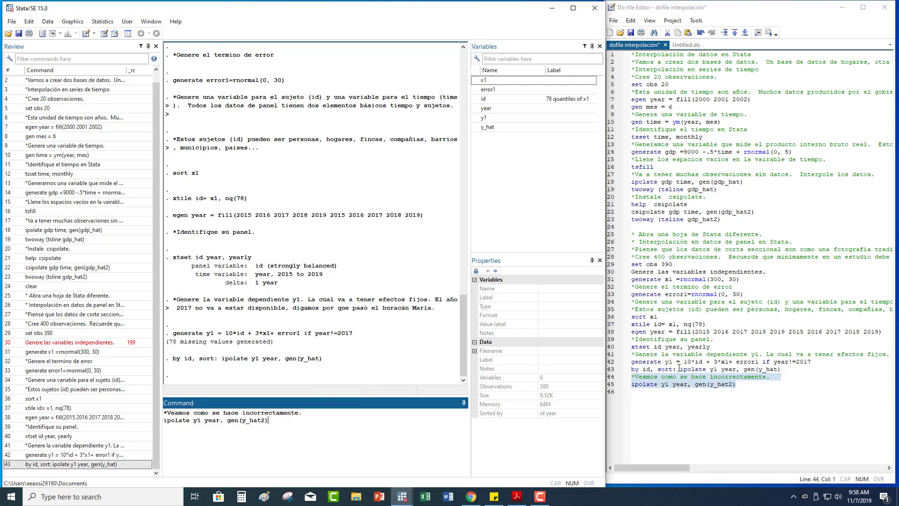
pyautogui.press('Return')
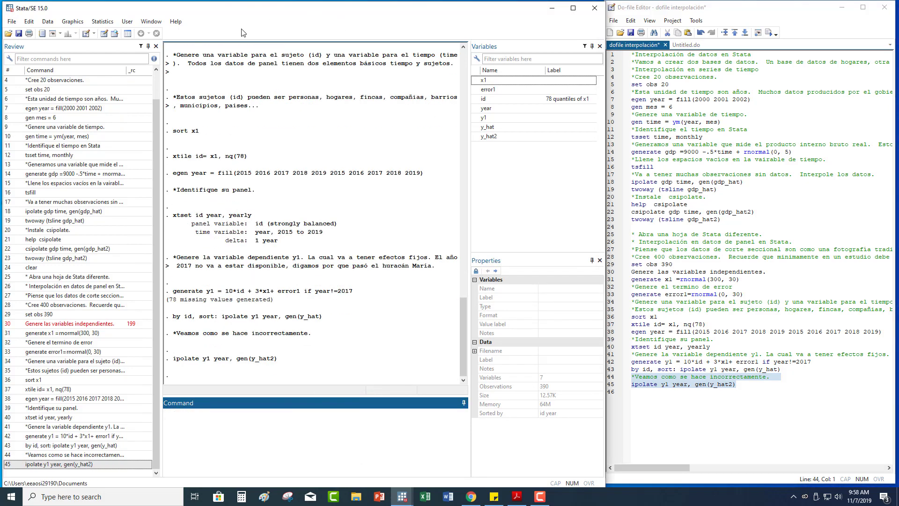
# Compare the y_hat2 column with y1 and y_hat in the Data Editor.
pyautogui.click(104, 33)
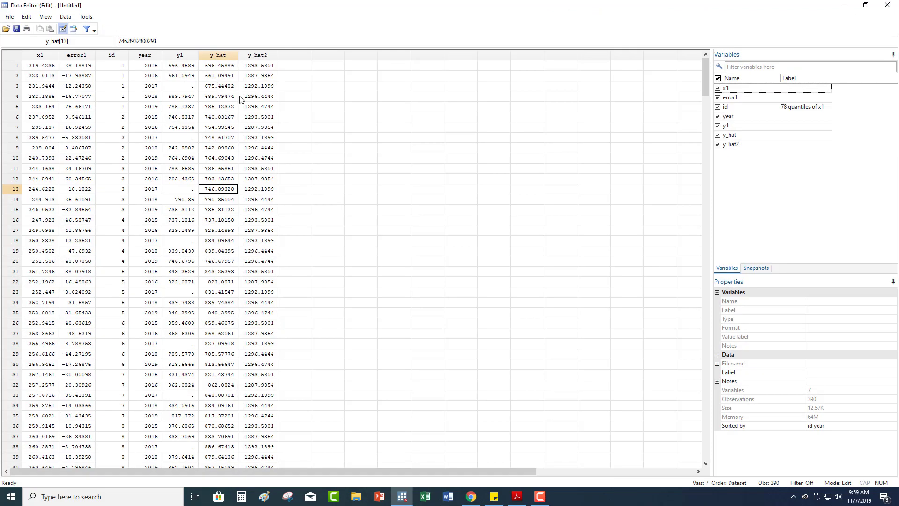
pyautogui.click(249, 67)
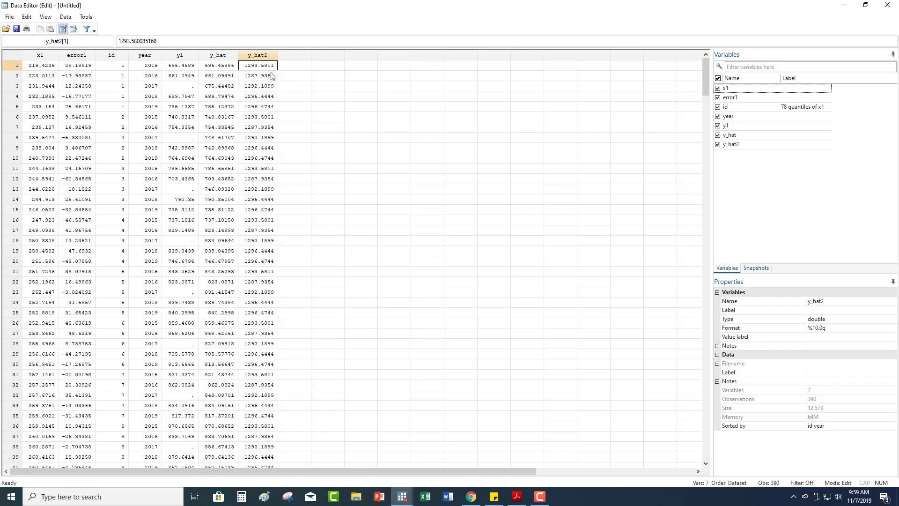
pyautogui.click(844, 5)
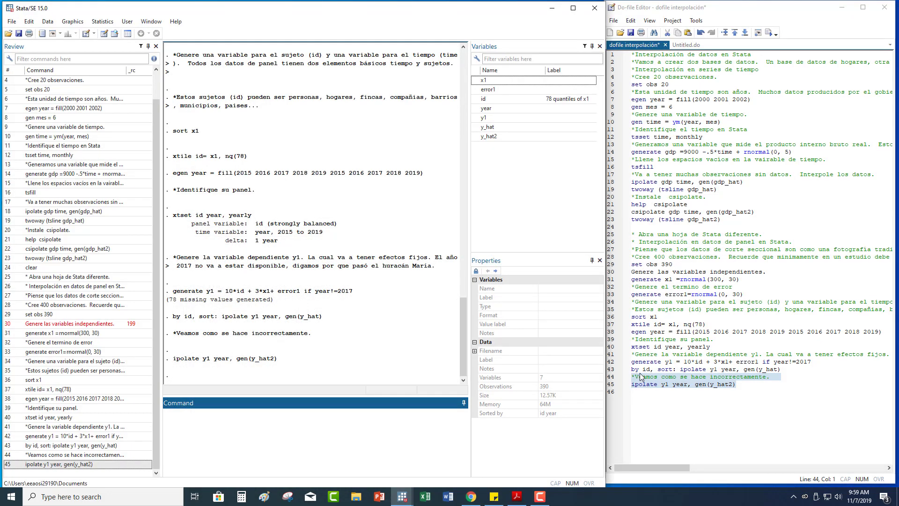